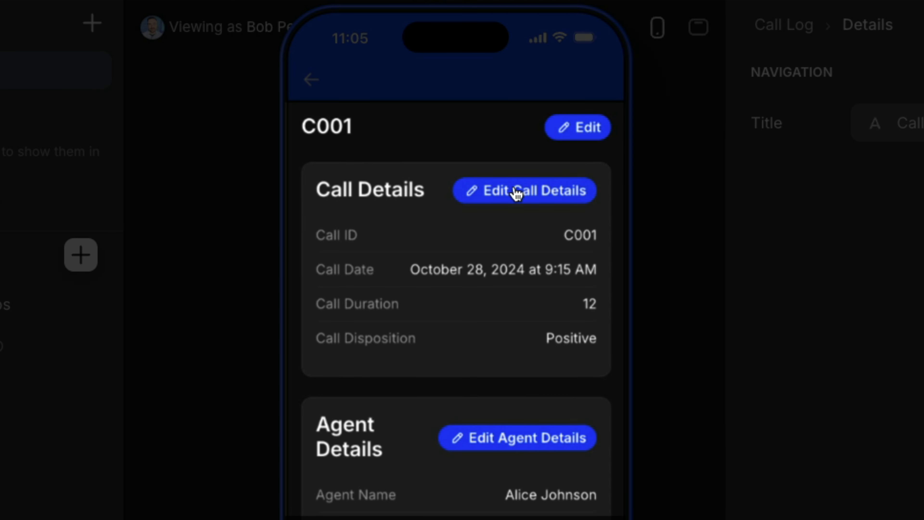
click(517, 194)
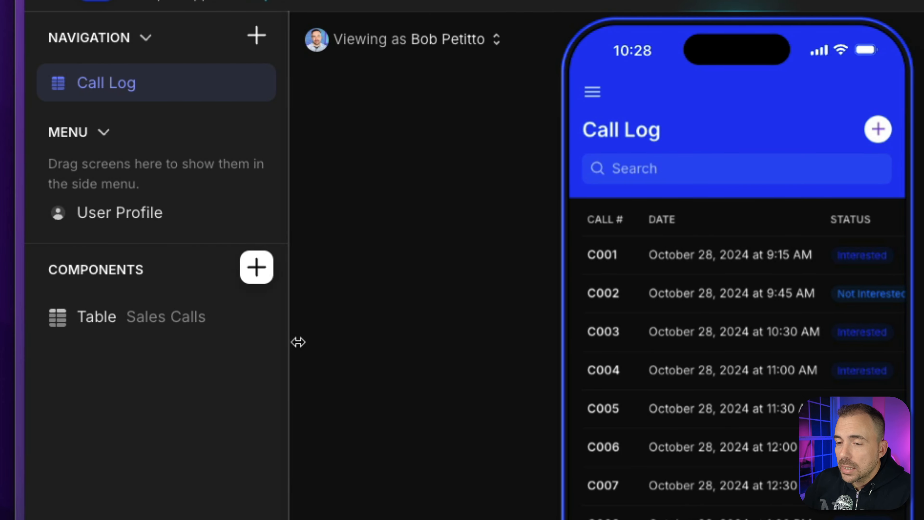
- Examine the Call Log list in the app preview and its source rows in the Sales Calls data table
scroll(694, 375, down, 5)
scroll(693, 375, up, 4)
scroll(417, 377, up, 3)
scroll(418, 377, down, 6)
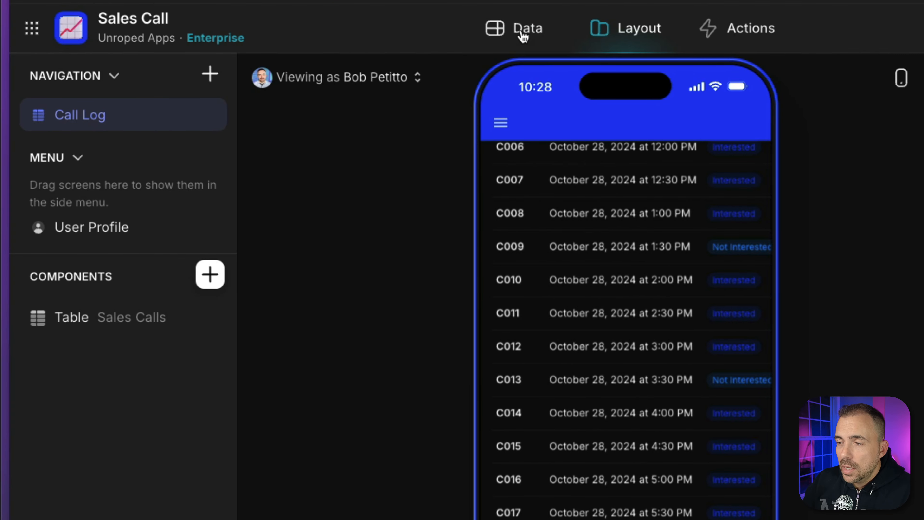
click(524, 31)
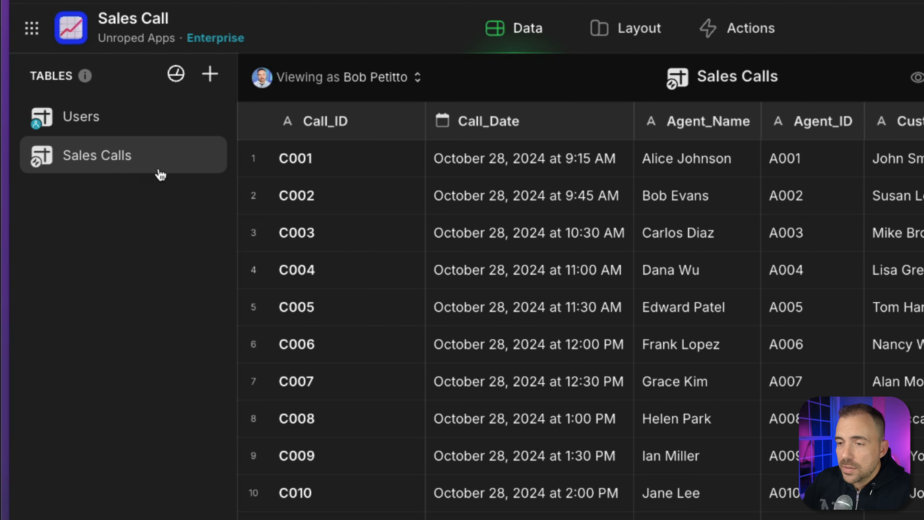
scroll(386, 482, down, 5)
scroll(386, 482, up, 5)
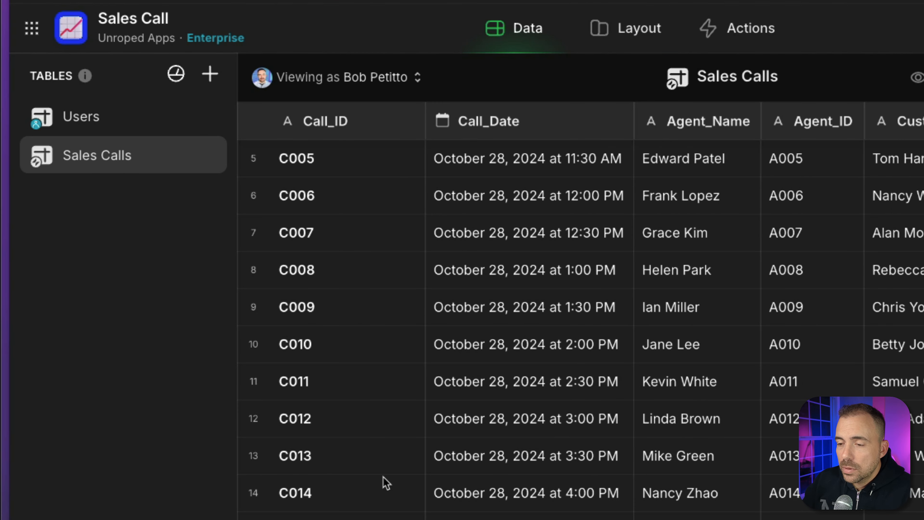
click(619, 29)
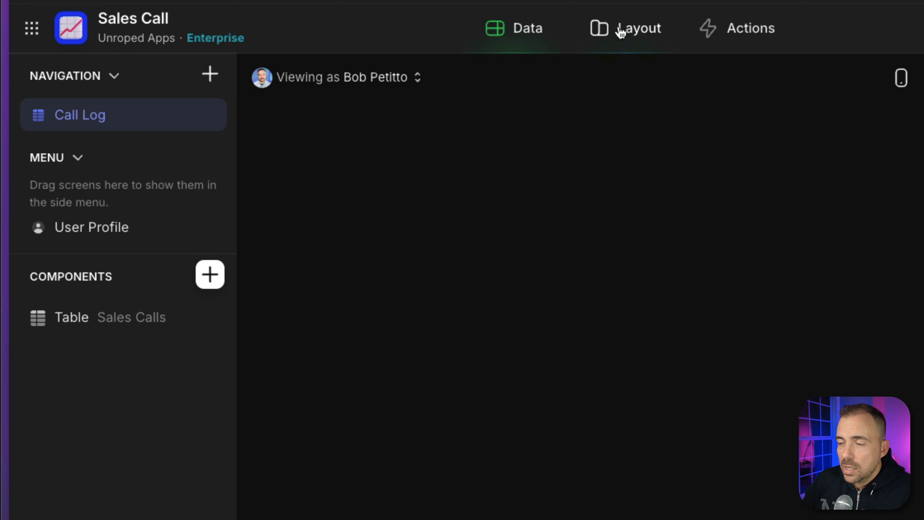
scroll(615, 231, up, 5)
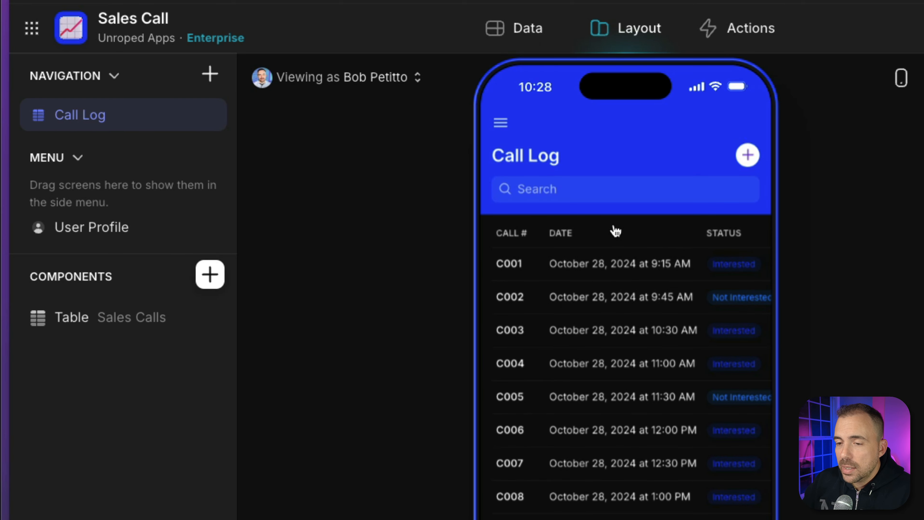
- Select the Sales Calls table component and compare its rows in the data editor with the Call Log preview
mouse_move(91, 326)
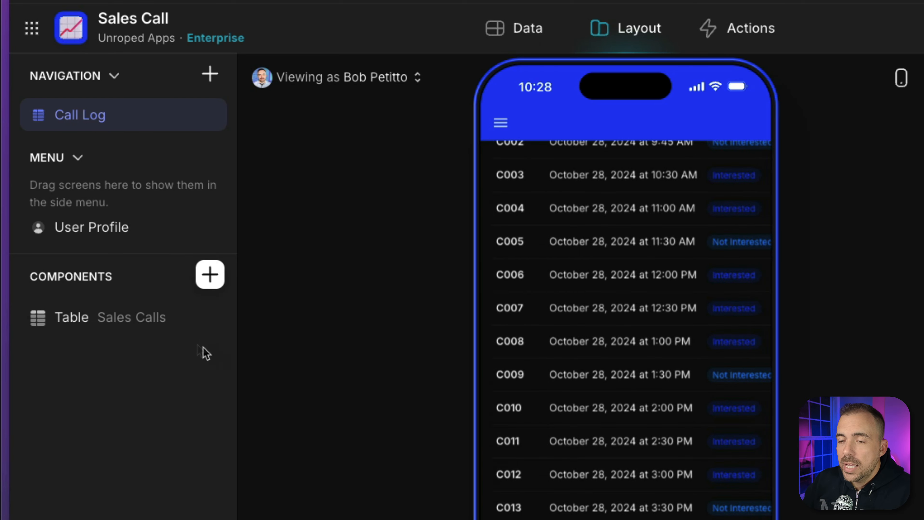
click(133, 325)
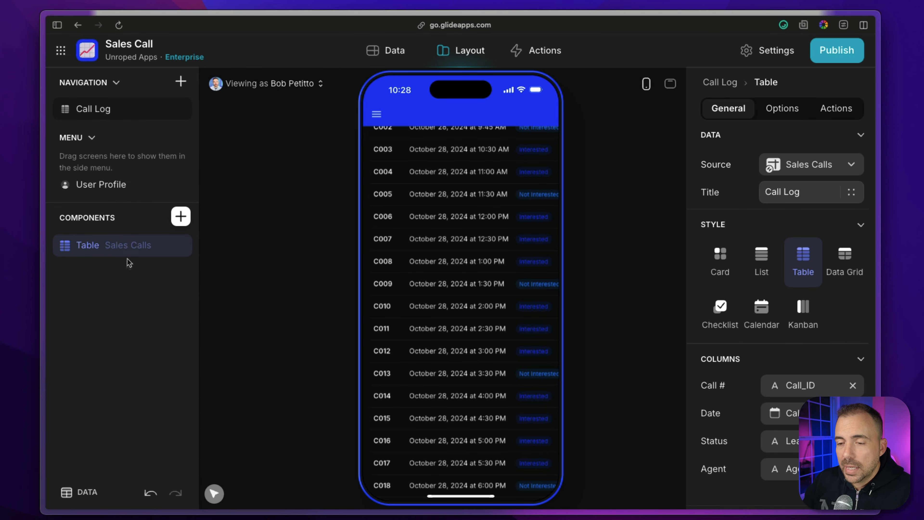
click(87, 497)
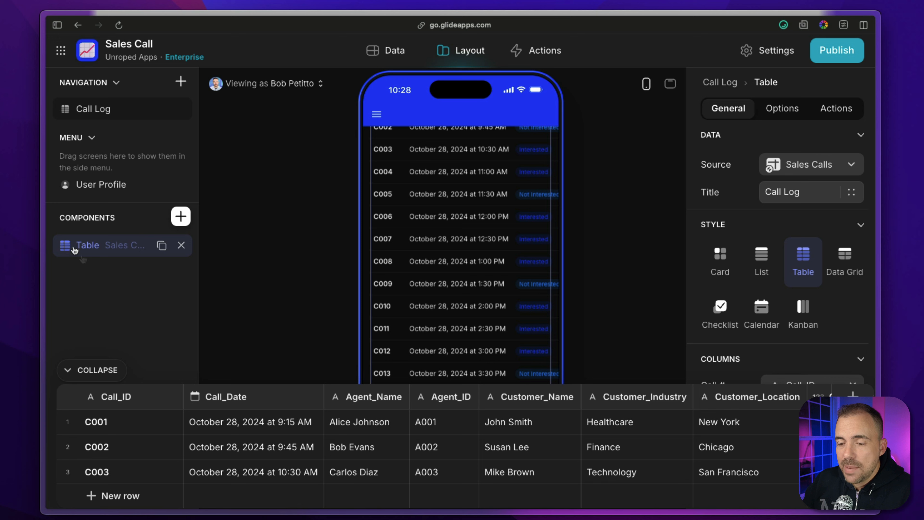
scroll(118, 464, down, 10)
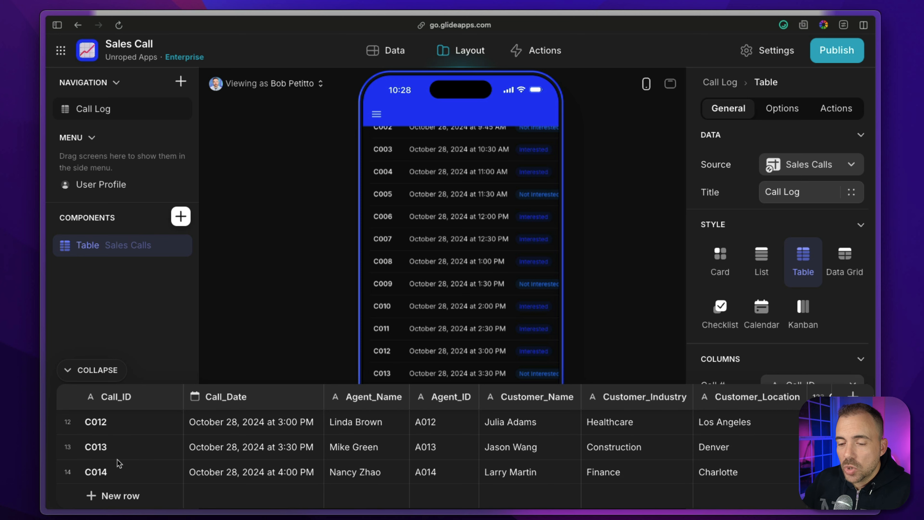
scroll(119, 463, down, 2)
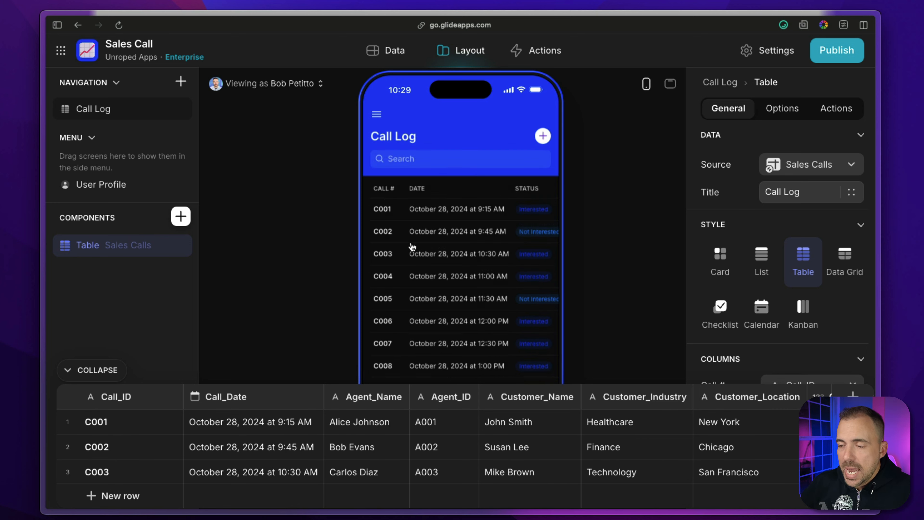
scroll(411, 246, down, 3)
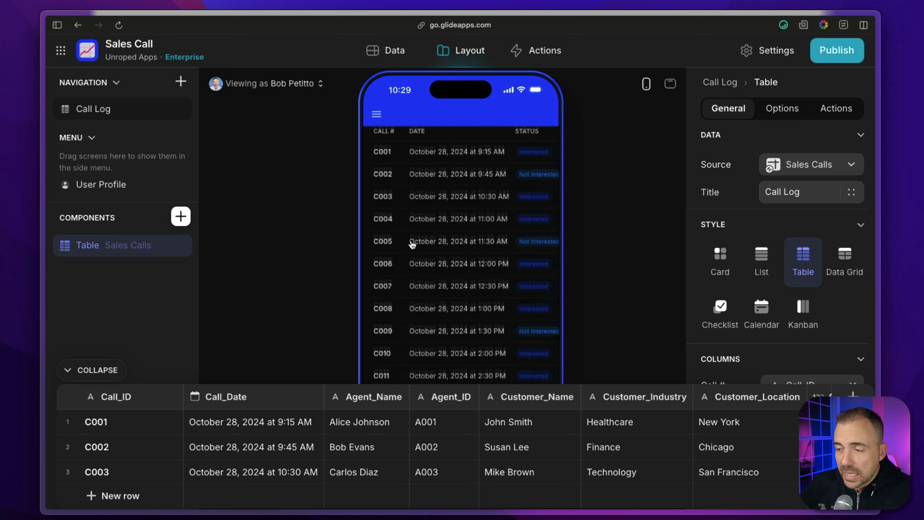
scroll(412, 245, up, 2)
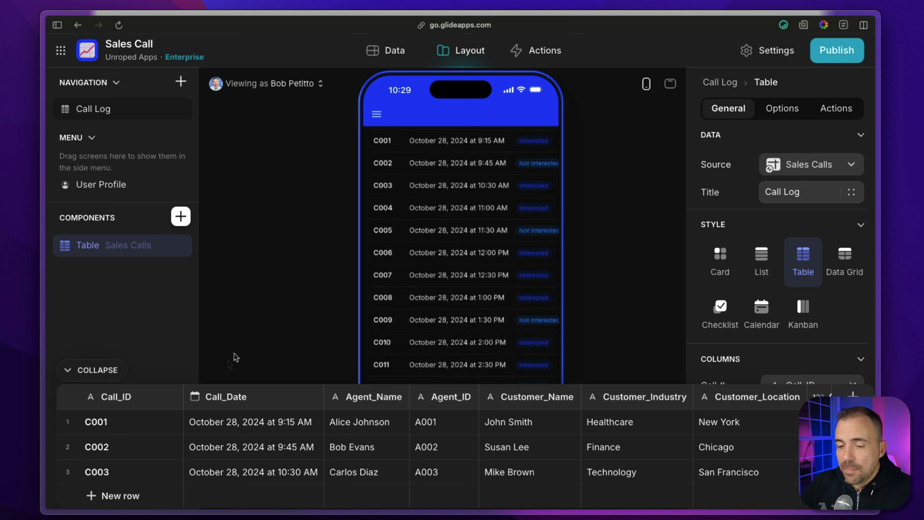
scroll(197, 456, down, 5)
scroll(197, 457, up, 5)
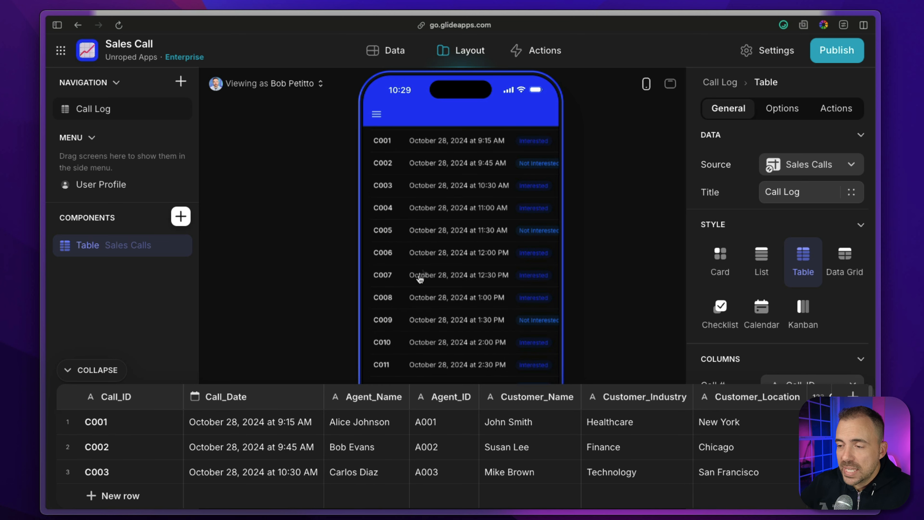
- Open the detail screen of call C005 and examine its fields and matching row in the data editor
click(437, 233)
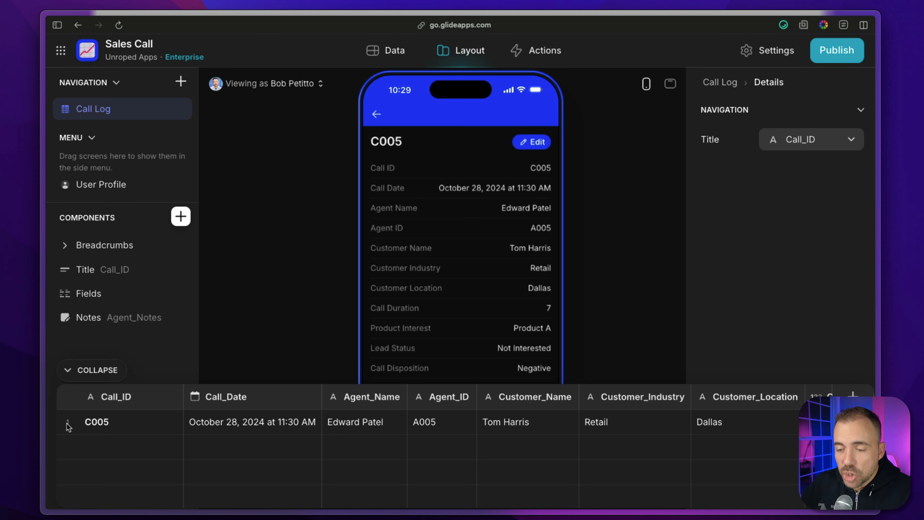
click(102, 426)
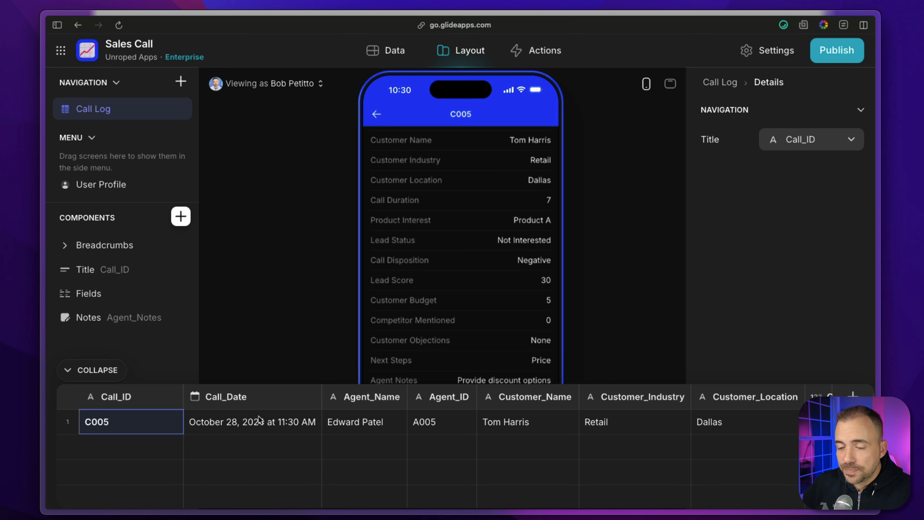
scroll(446, 241, up, 3)
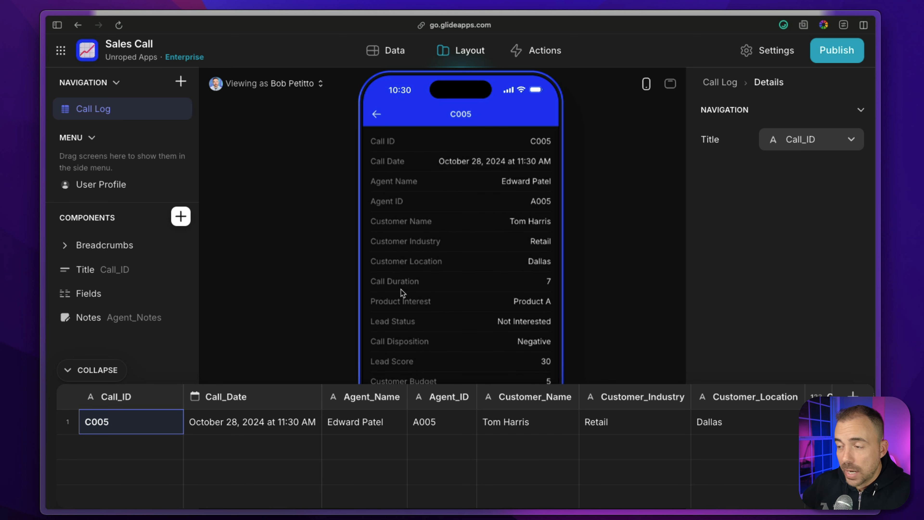
scroll(401, 290, up, 1)
scroll(401, 289, down, 5)
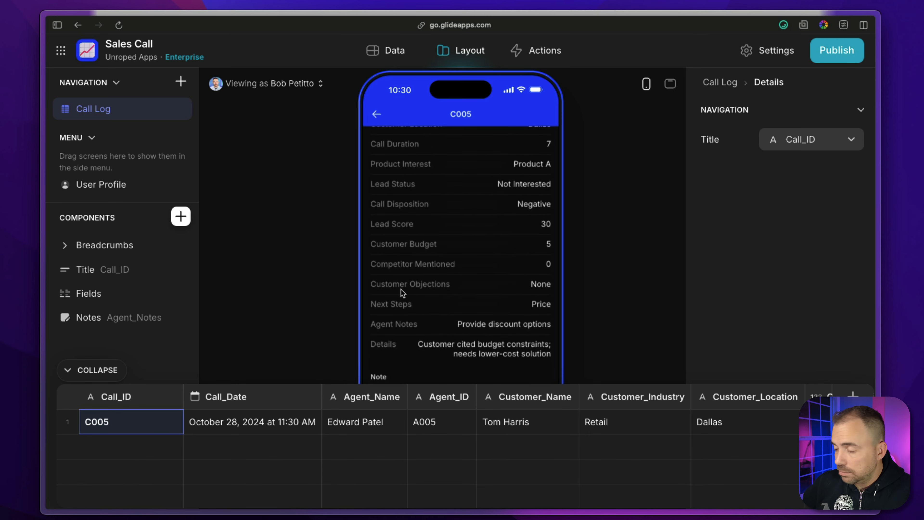
scroll(401, 289, up, 5)
scroll(401, 289, up, 1)
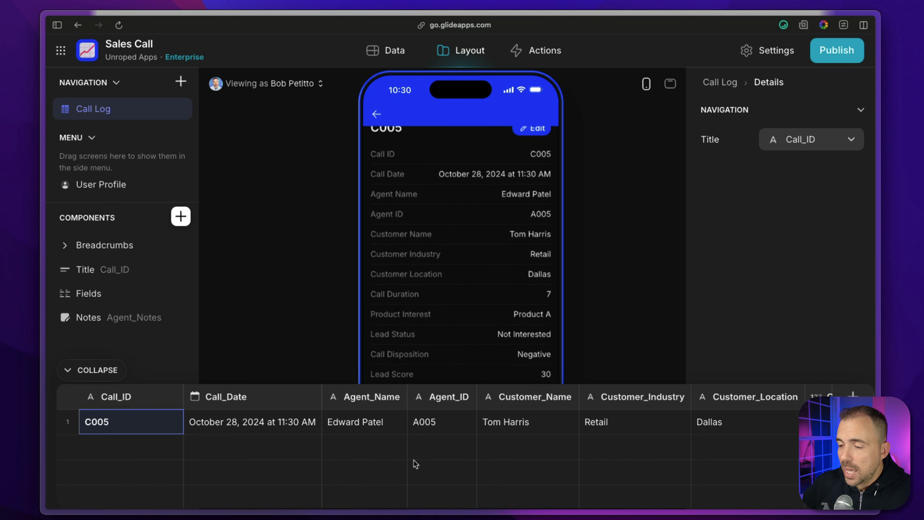
scroll(414, 460, right, 10)
scroll(414, 464, right, 3)
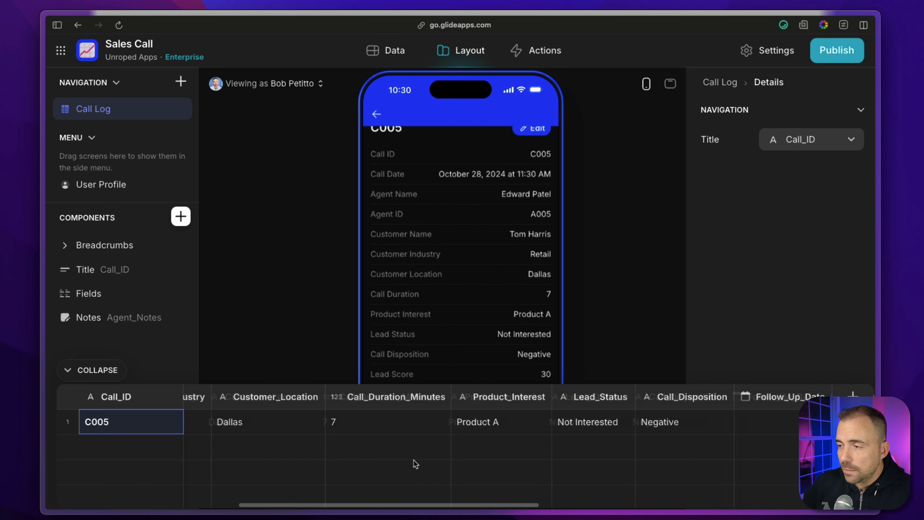
scroll(414, 464, left, 12)
- View the detail screen and data row of call C006, and return to the Call Log list
click(377, 114)
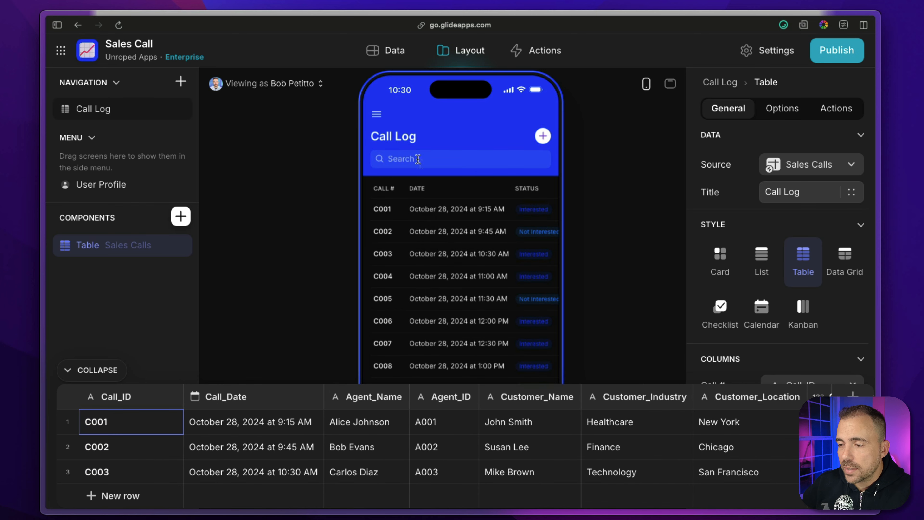
click(423, 321)
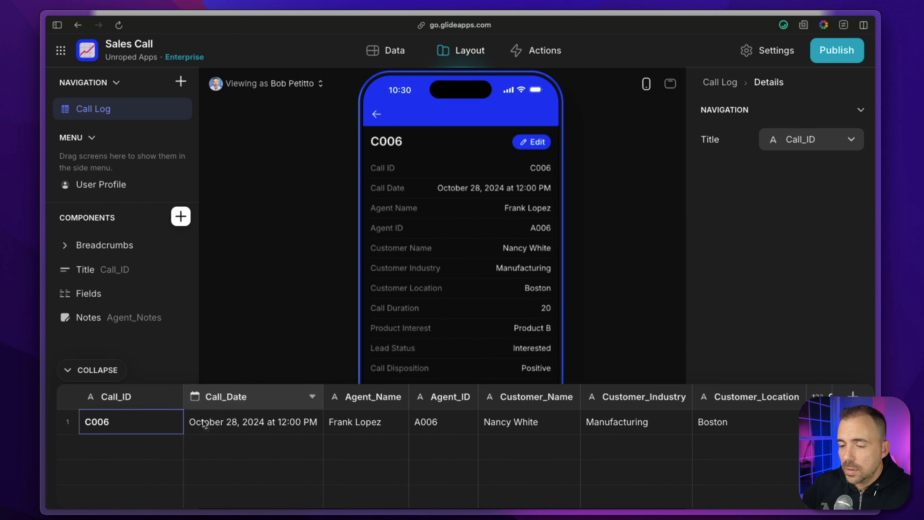
scroll(218, 436, right, 10)
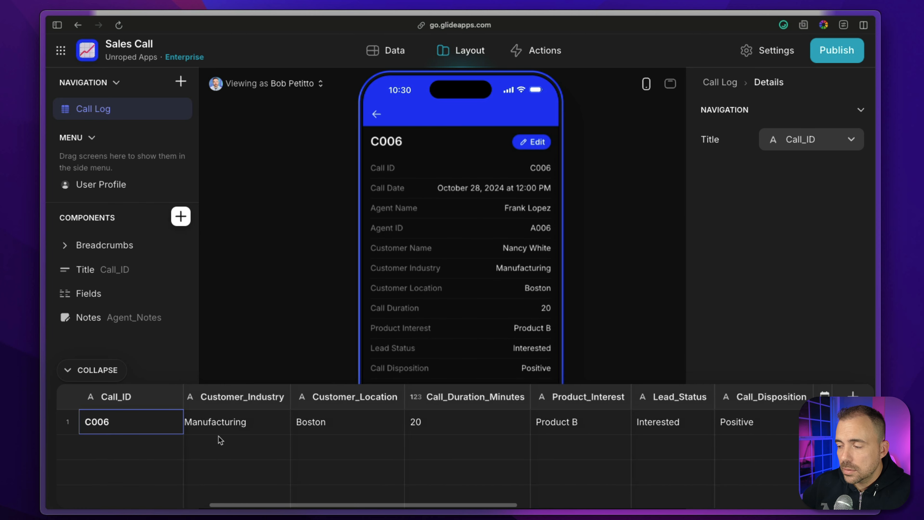
scroll(218, 436, left, 10)
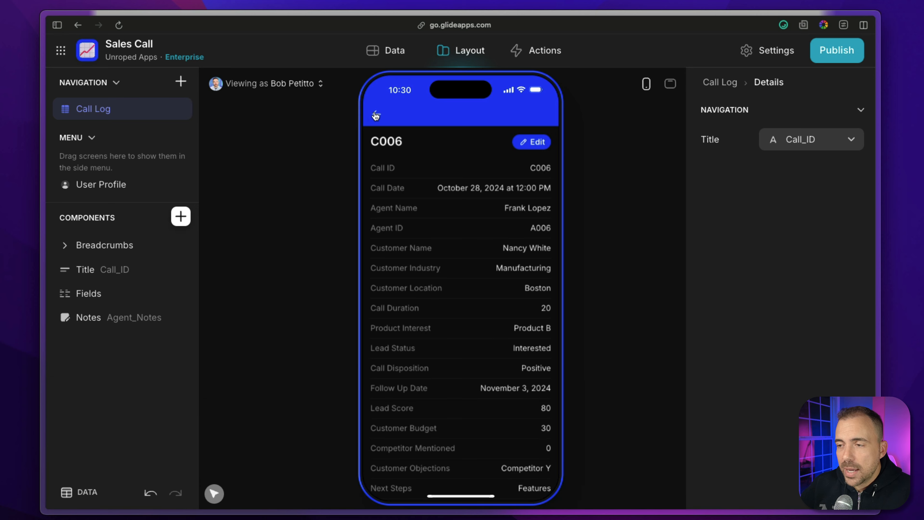
click(375, 115)
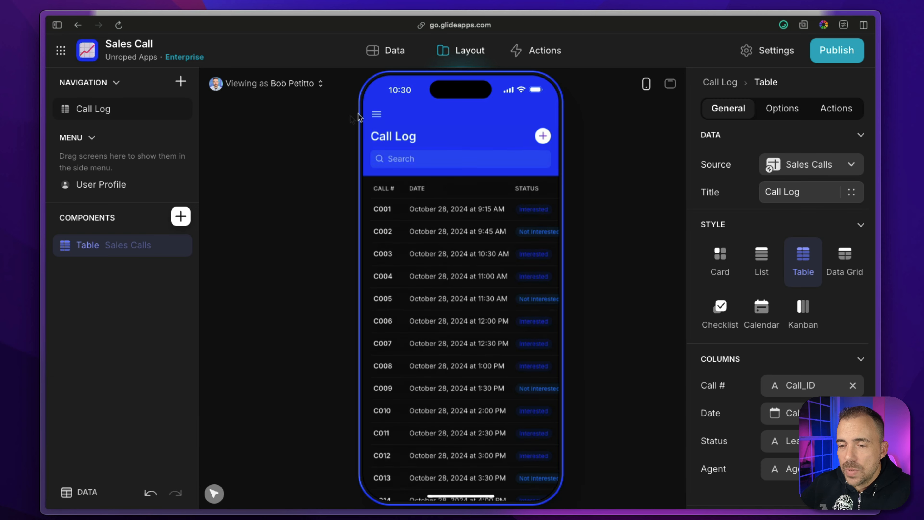
- Enable advanced actions for the Call Log table and open the configuration of its item click action
click(849, 110)
click(727, 366)
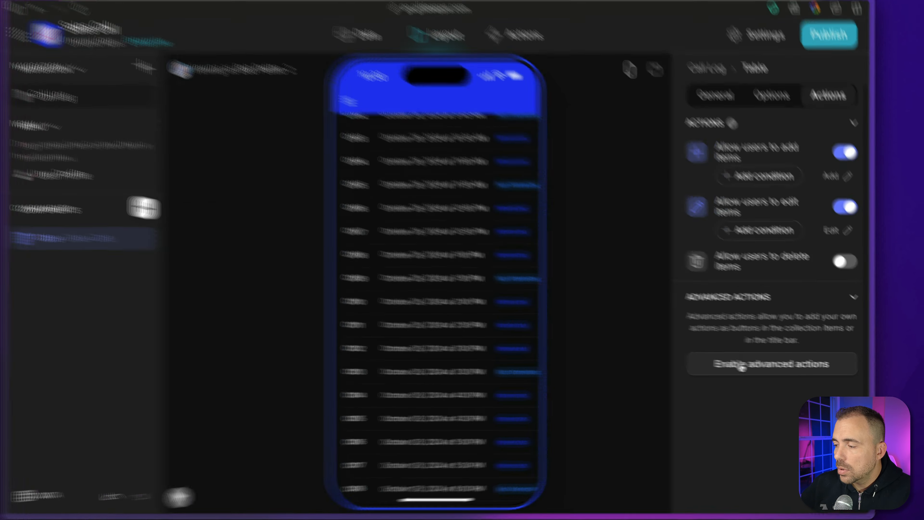
click(602, 223)
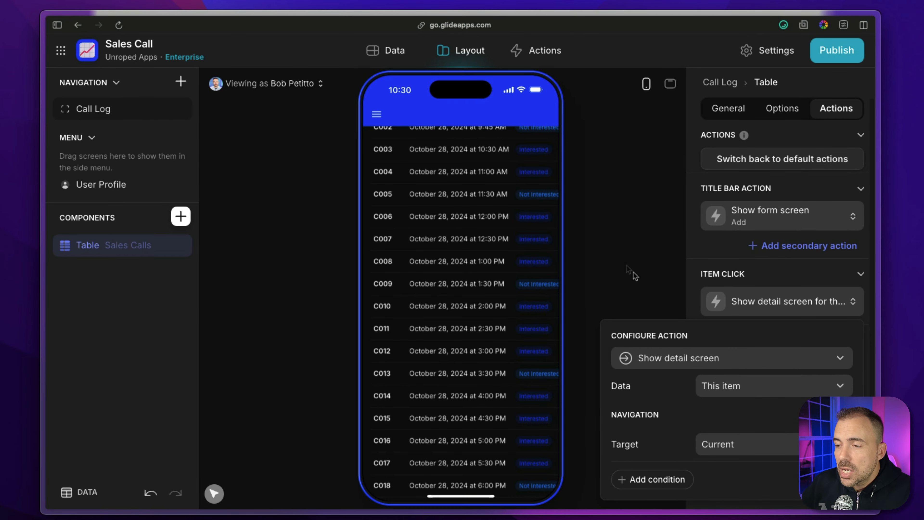
- Test the item click action by viewing the detail screens of calls C005 and C015, returning to the Call Log
click(461, 196)
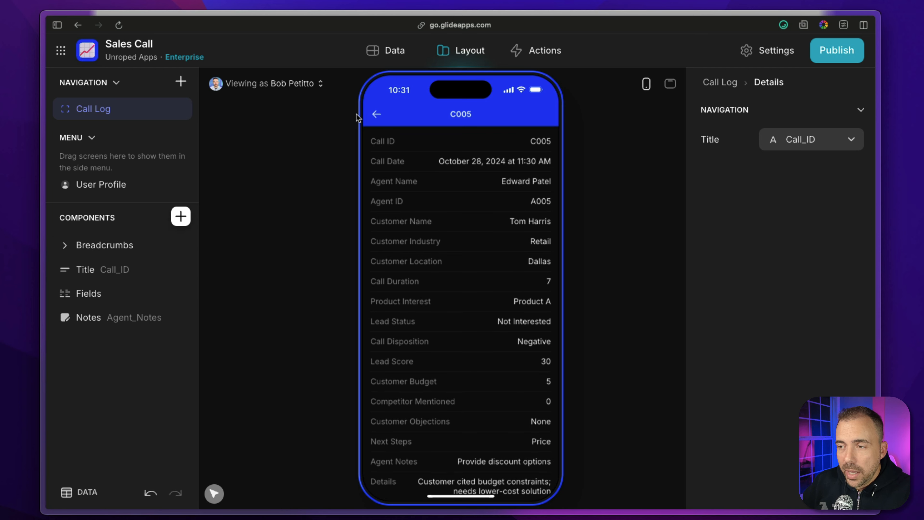
click(377, 115)
scroll(454, 322, down, 5)
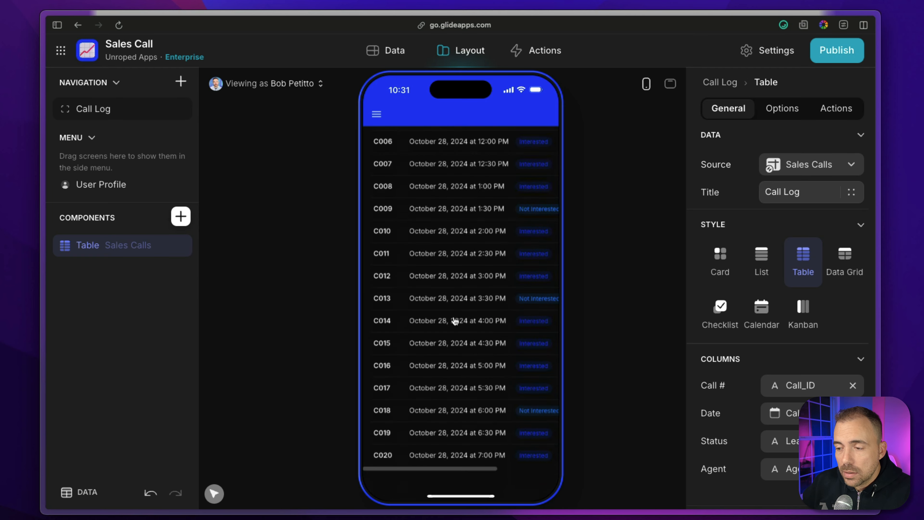
click(442, 348)
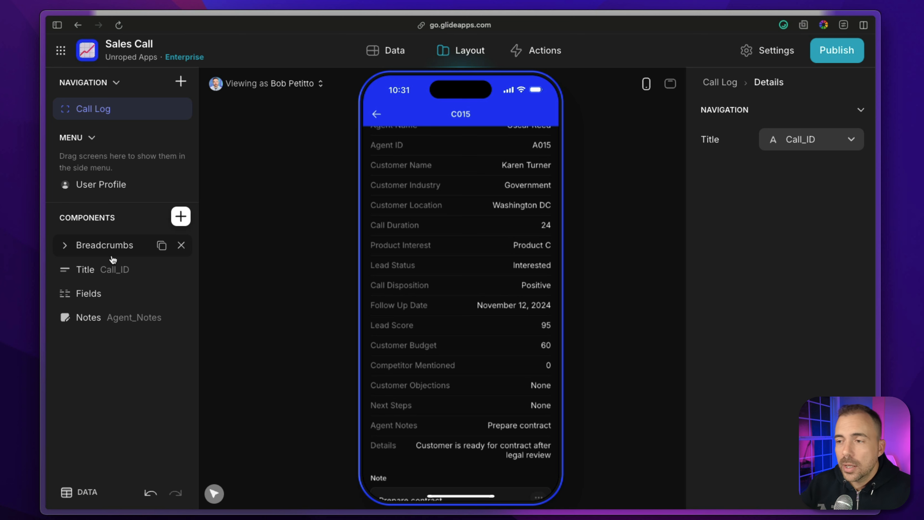
click(377, 115)
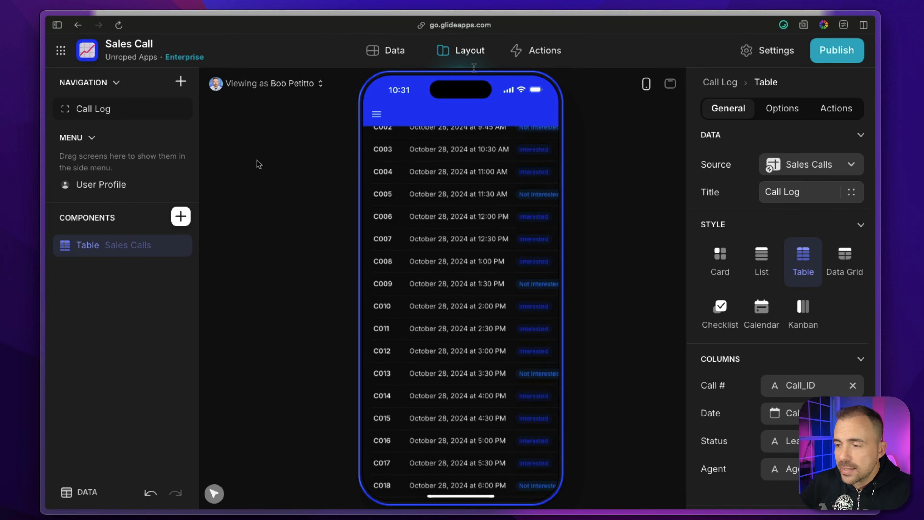
- Inspect the configuration of the table's item click action that shows the detail screen for this item
click(836, 108)
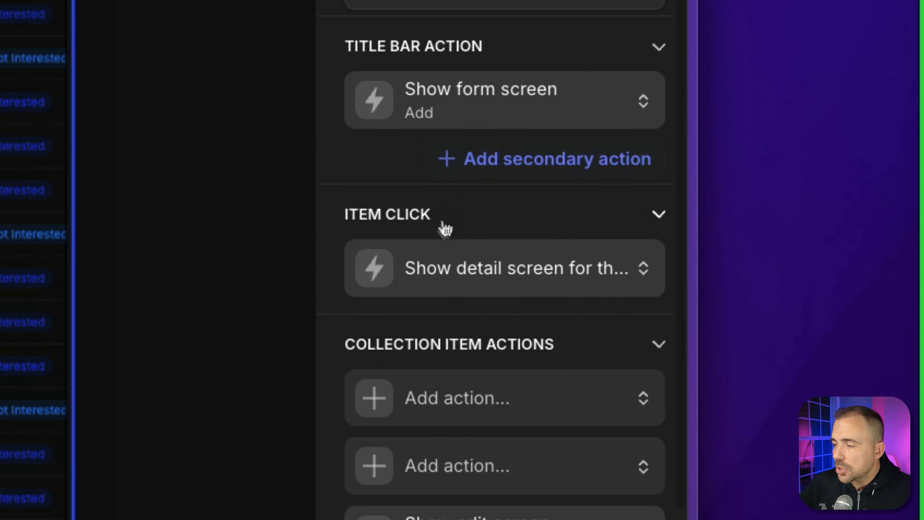
click(544, 284)
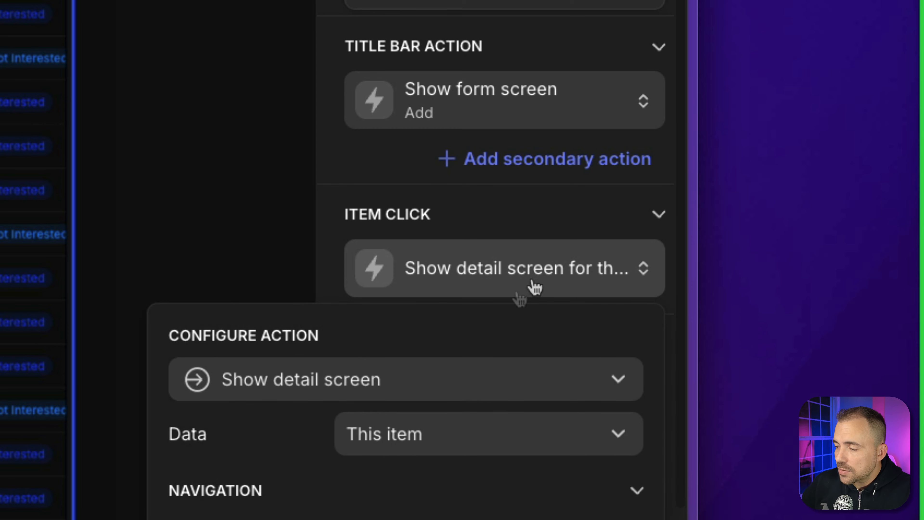
click(416, 395)
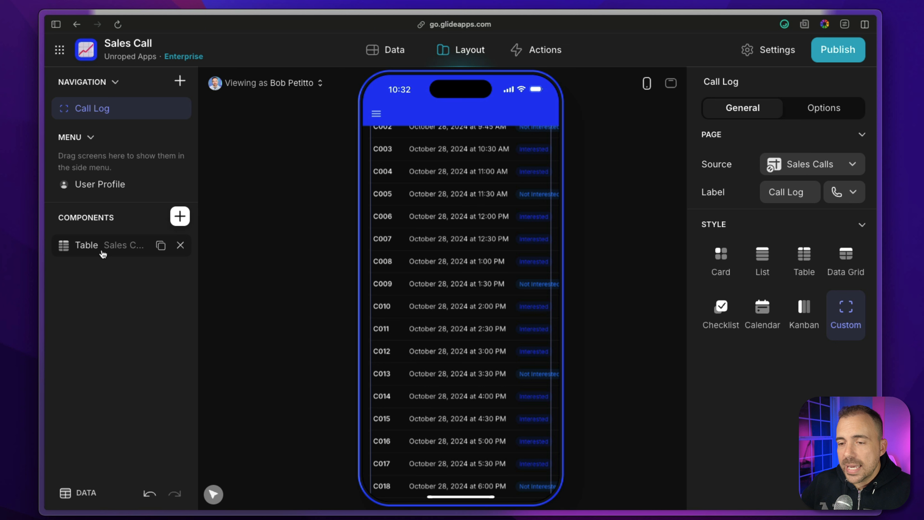
- Add a collection item action titled Notes to the Call Log table that shows a new screen for this item
click(103, 253)
scroll(521, 240, right, 5)
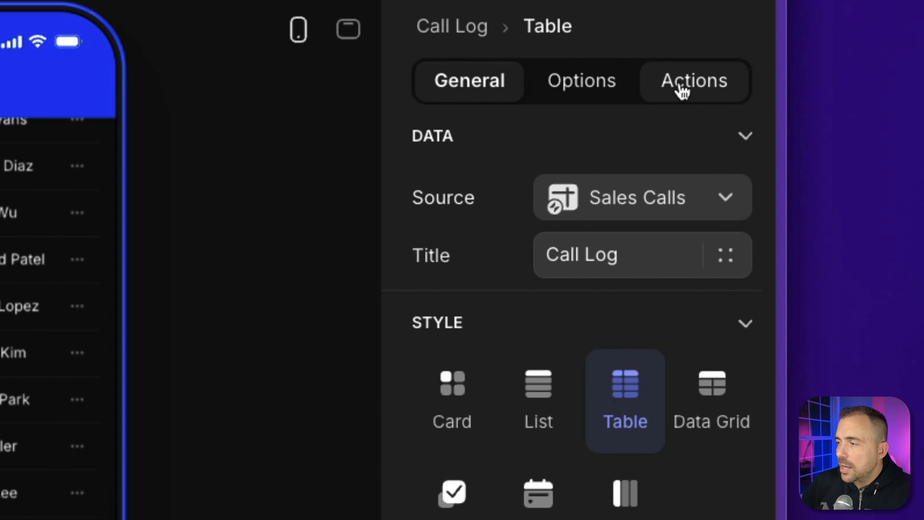
click(831, 112)
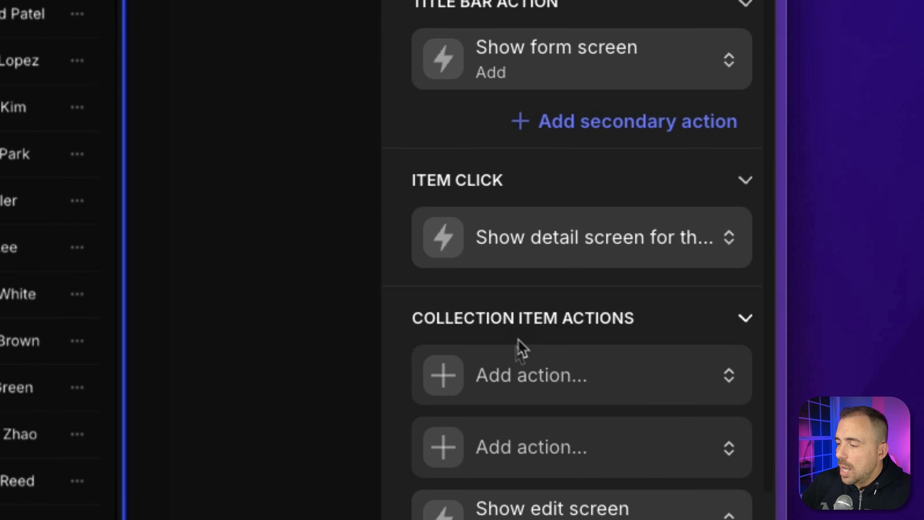
click(516, 377)
text(Notes)
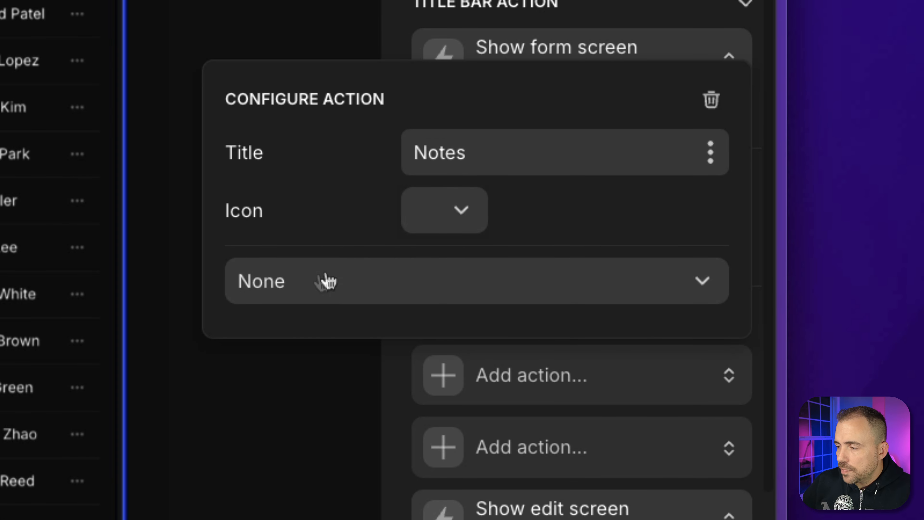
click(293, 298)
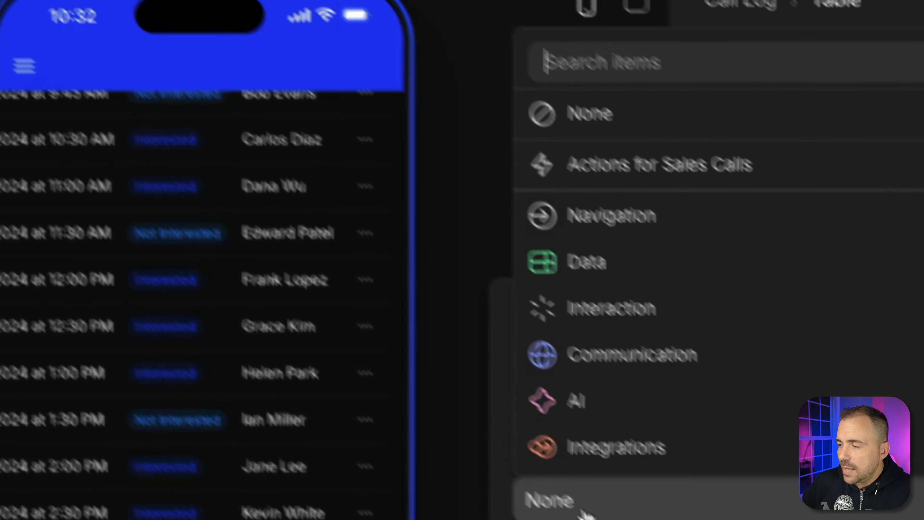
mouse_move(645, 233)
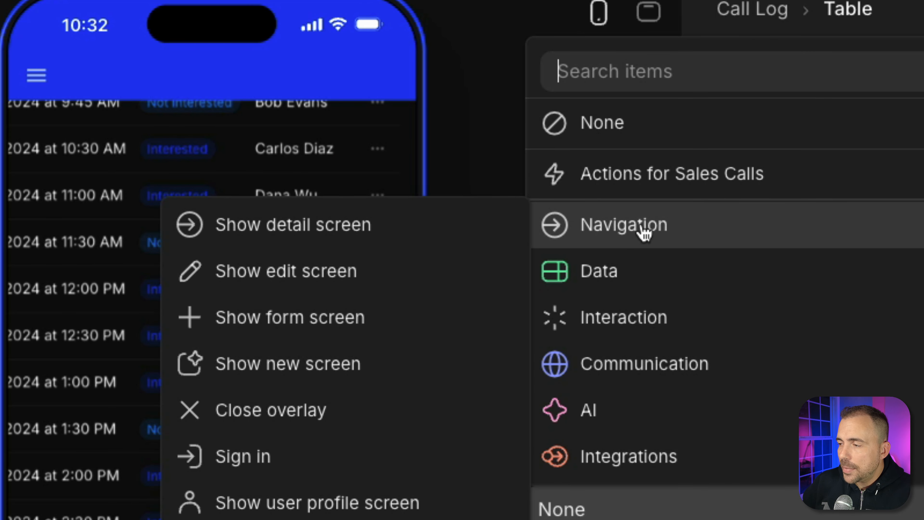
click(340, 374)
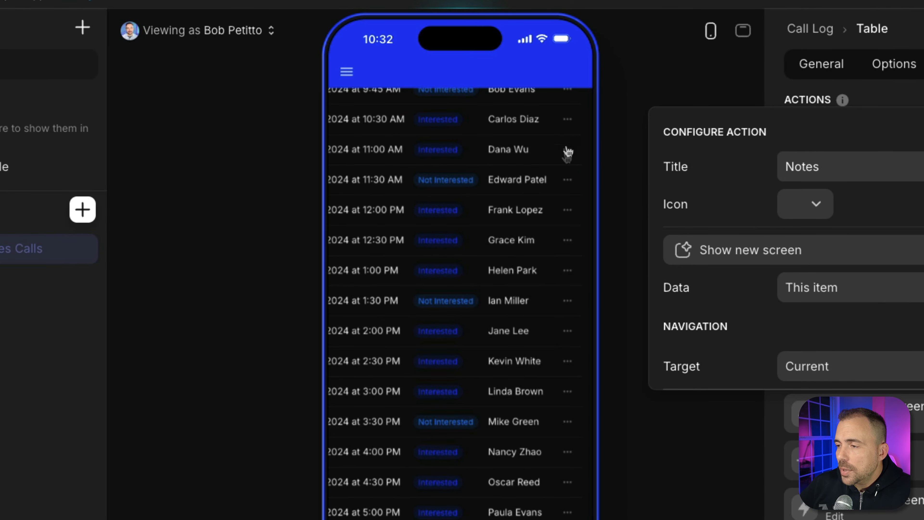
- Open call C001's Notes screen from its row actions in the preview and remove the Fields component
scroll(566, 153, up, 4)
click(567, 200)
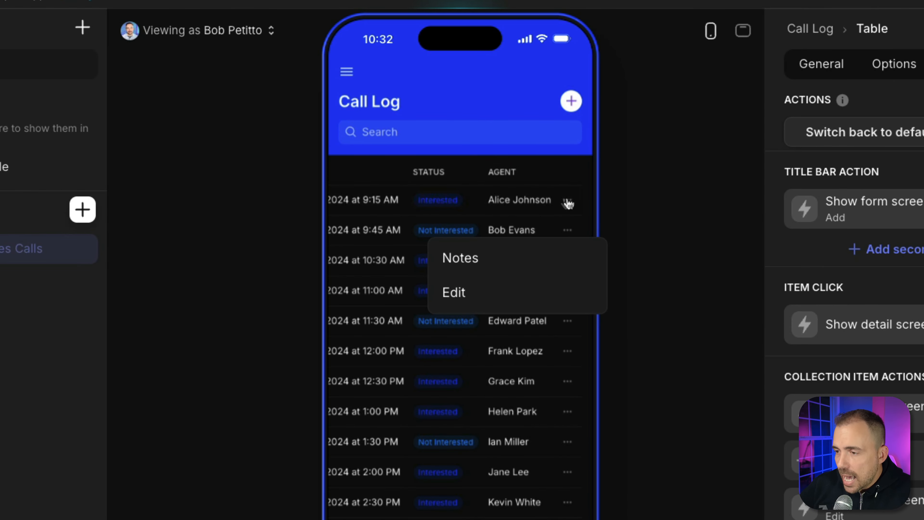
click(457, 270)
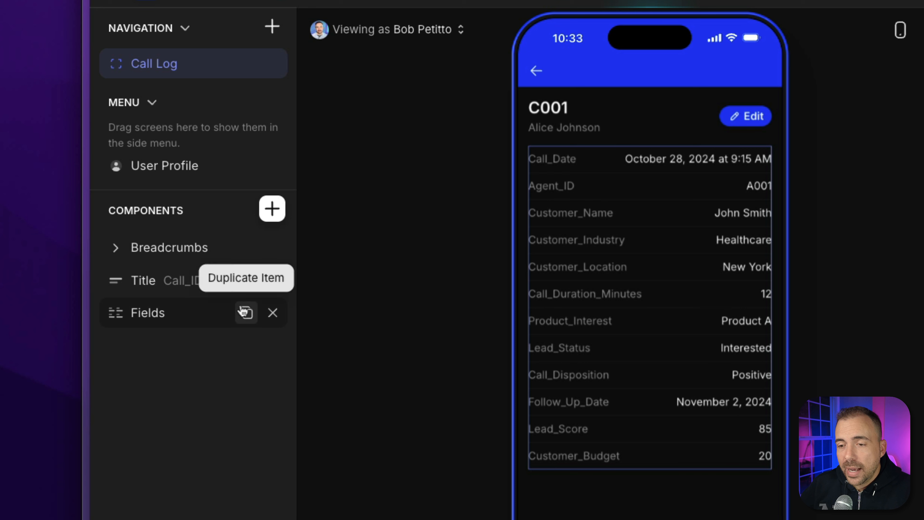
click(273, 314)
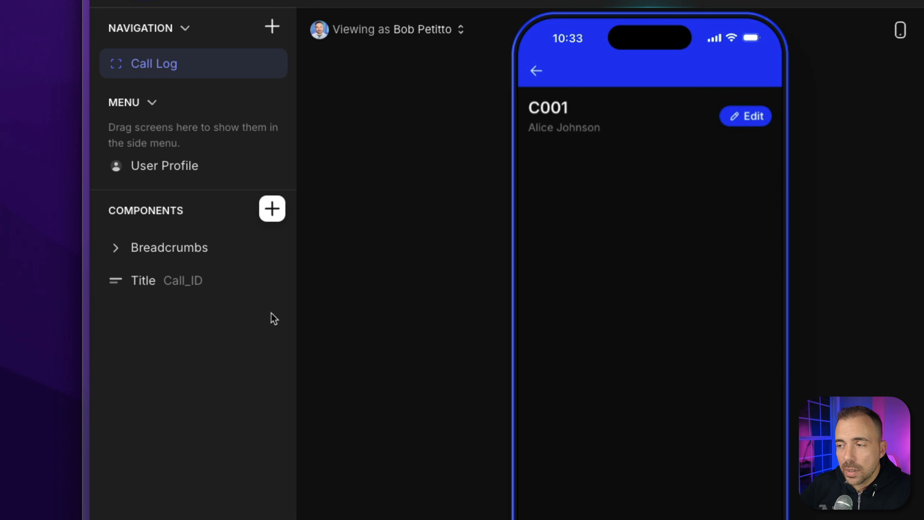
- View the regular detail screen of call C002 for comparison and return to the Call Log
click(537, 75)
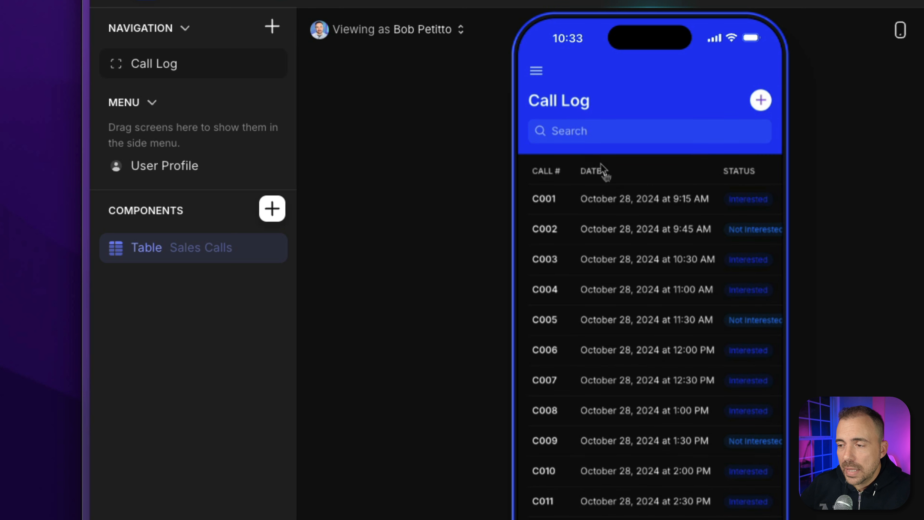
click(628, 230)
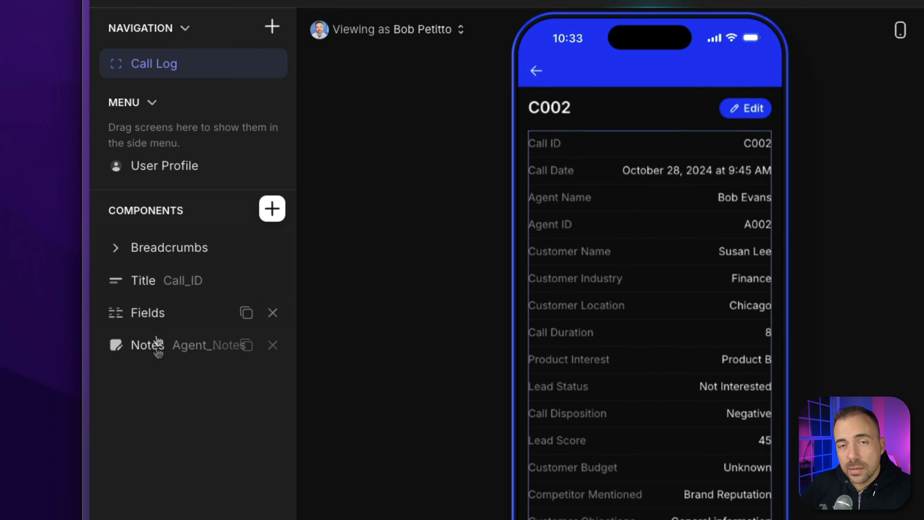
click(546, 73)
- Open call C003's Notes screen and move the Hint component directly below the Title, above the Notes component
scroll(697, 286, right, 5)
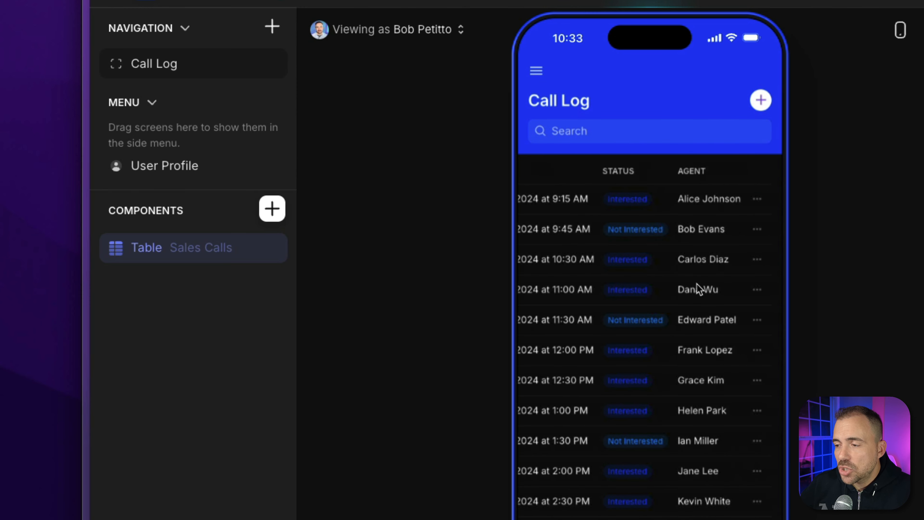
click(757, 260)
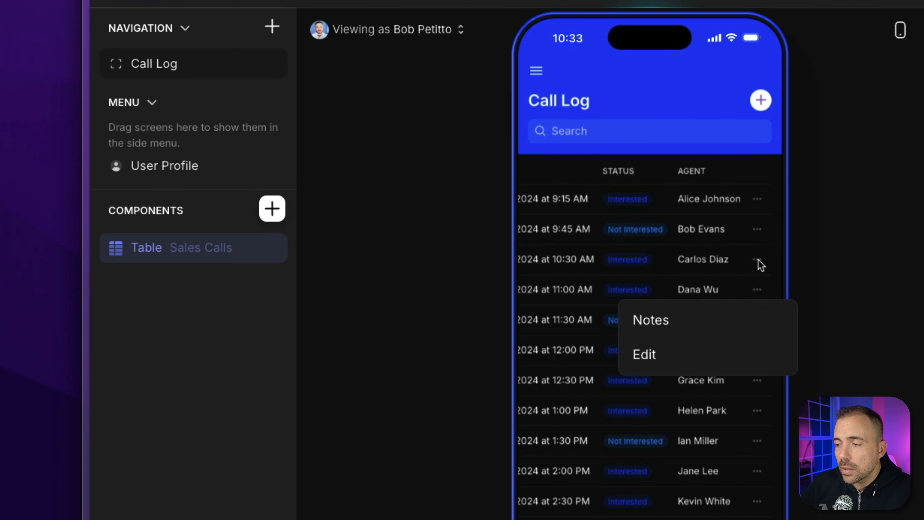
click(677, 323)
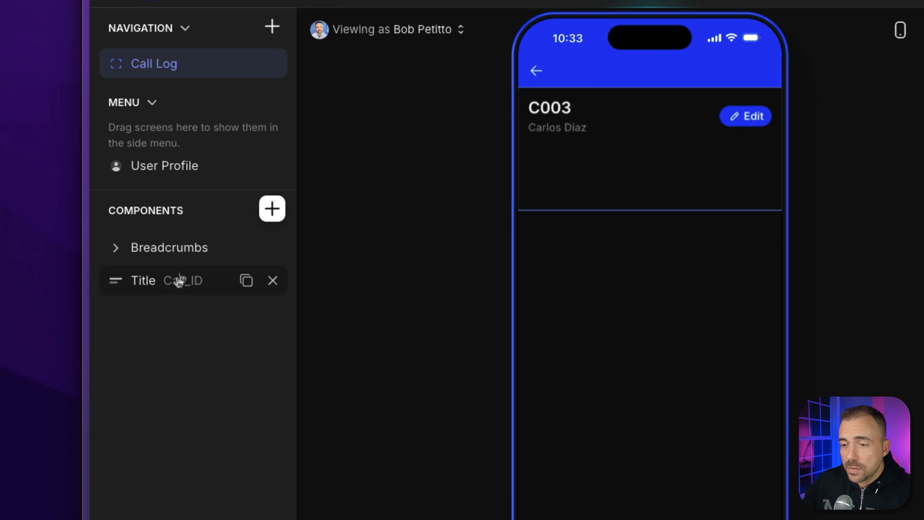
drag(137, 352, 134, 306)
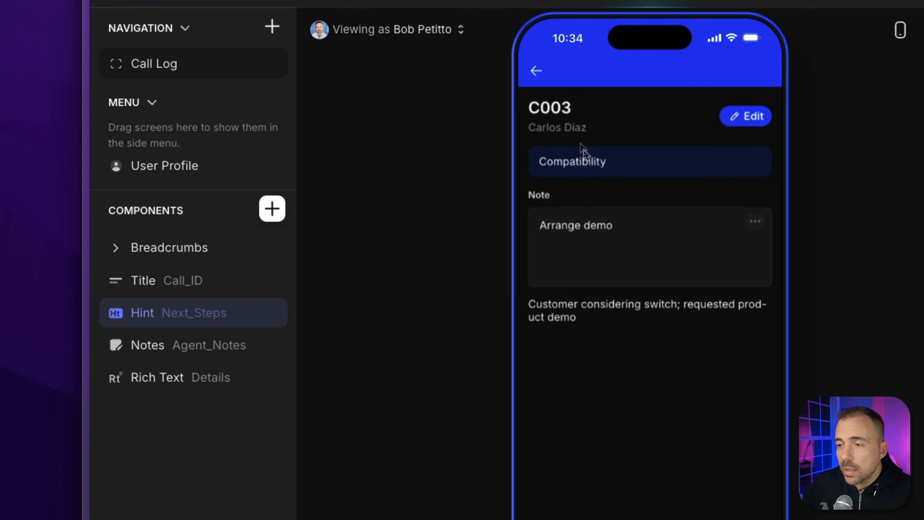
- Return to the Call Log and open the Notes screen of call C016 from its row actions
click(535, 73)
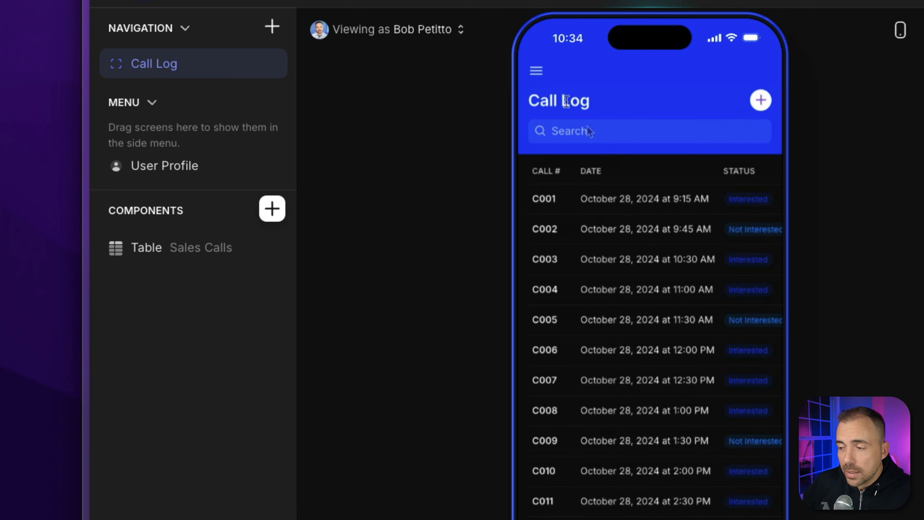
scroll(697, 422, down, 5)
scroll(697, 423, right, 5)
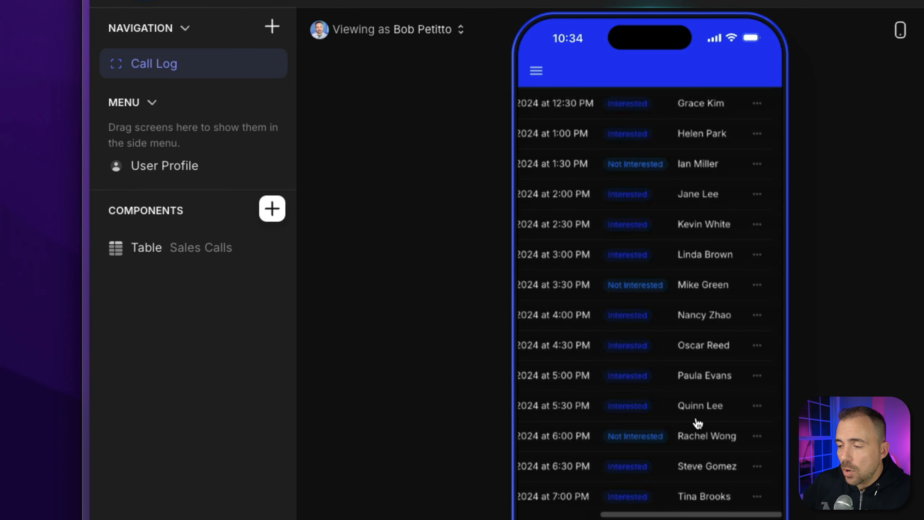
click(753, 378)
click(681, 436)
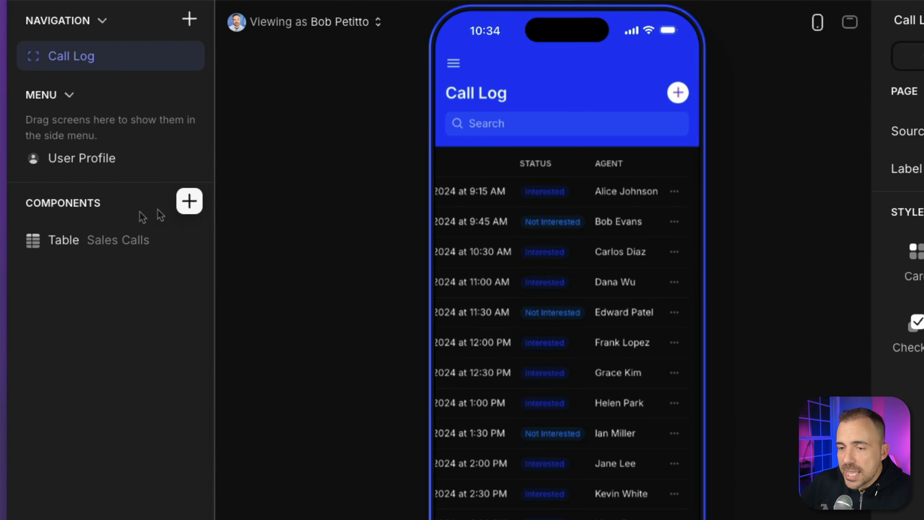
- Select the Call Log table, test the Notes action on call C007, and return to the list
click(67, 247)
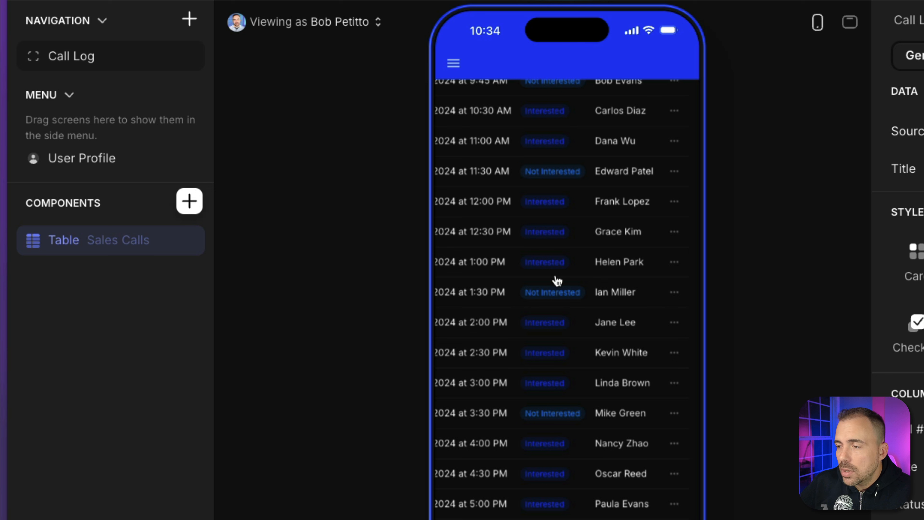
click(673, 232)
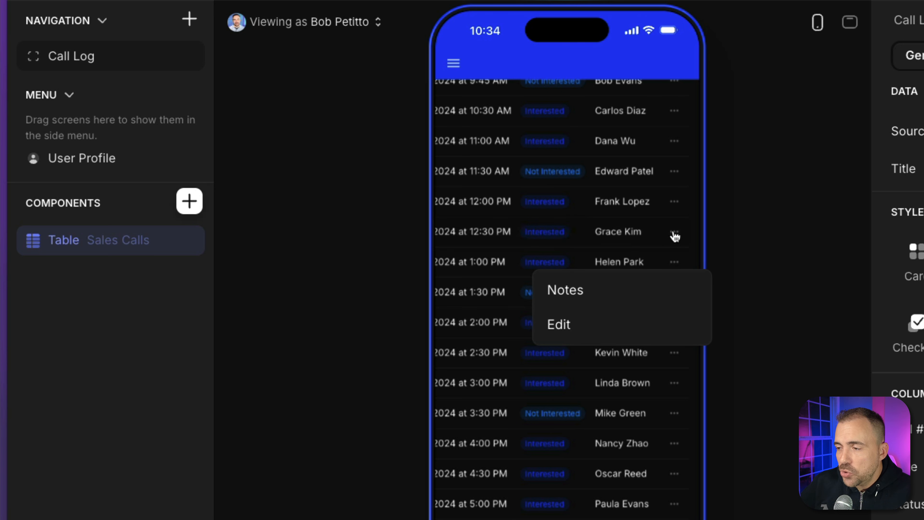
click(581, 294)
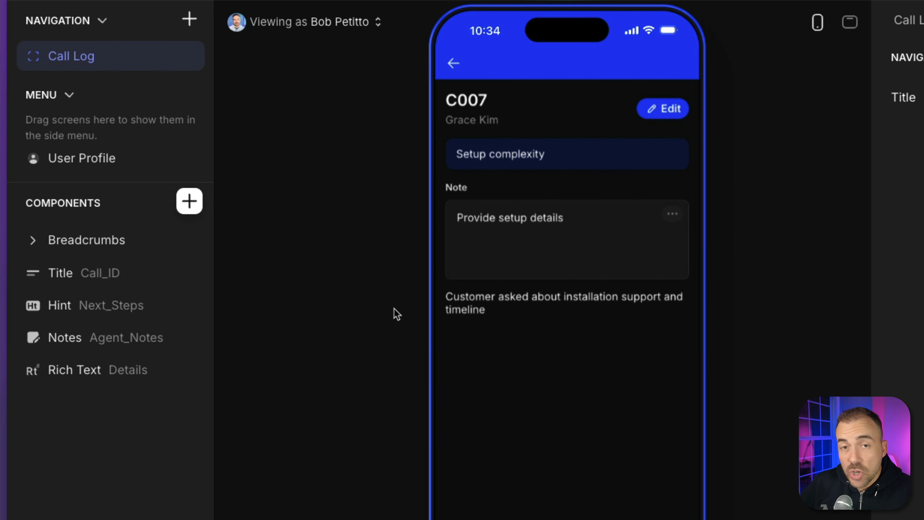
click(453, 64)
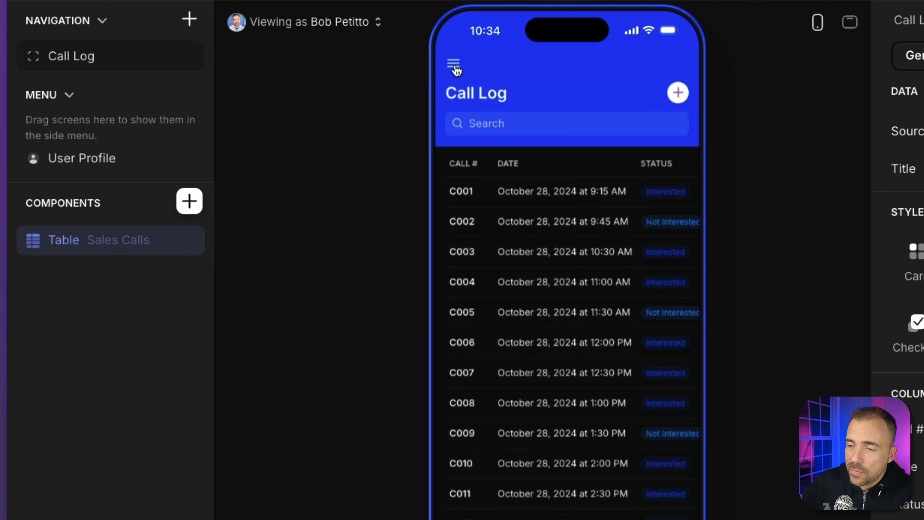
- Insert a Card collection on the Call Log screen and enable advanced actions for it
click(190, 201)
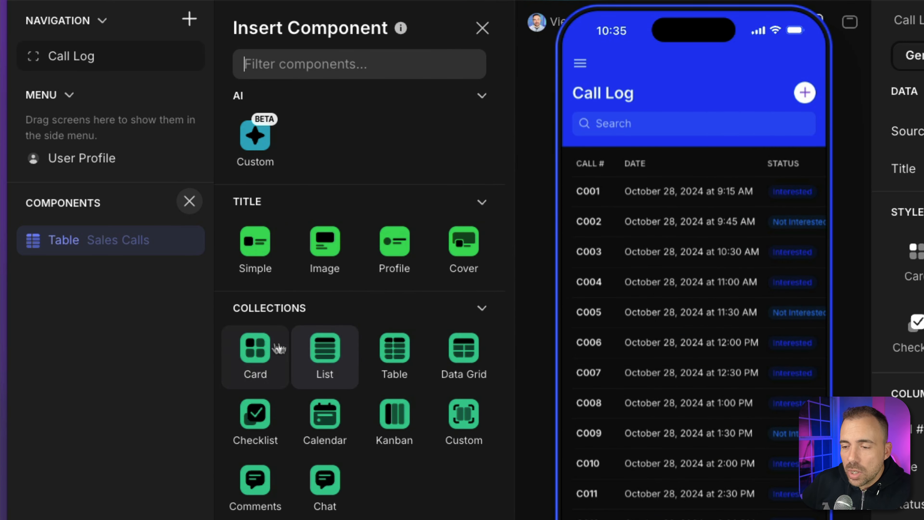
click(256, 357)
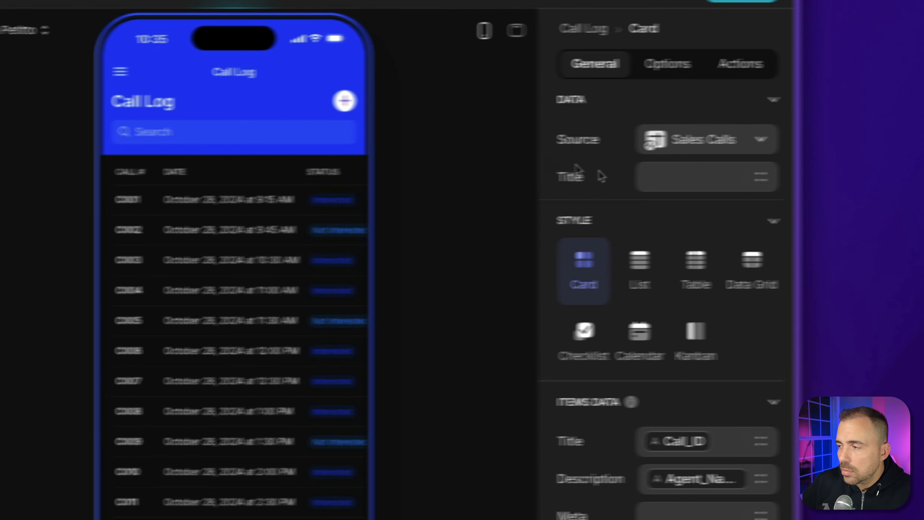
click(728, 64)
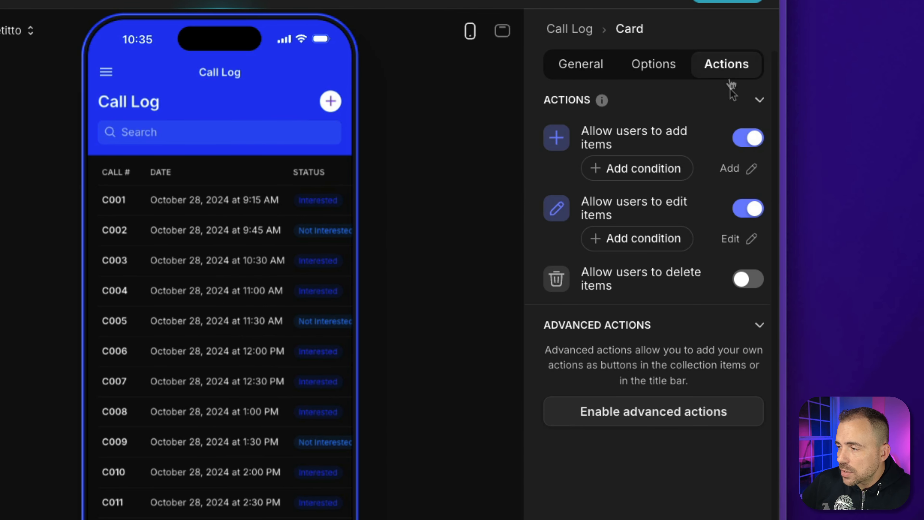
click(714, 412)
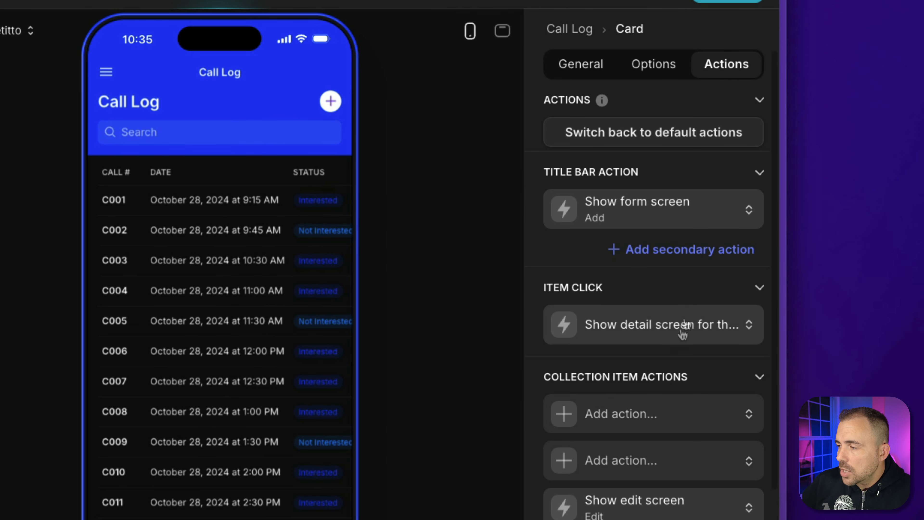
- Change the Card collection's item click action to Show new screen
click(694, 336)
click(594, 406)
text(new)
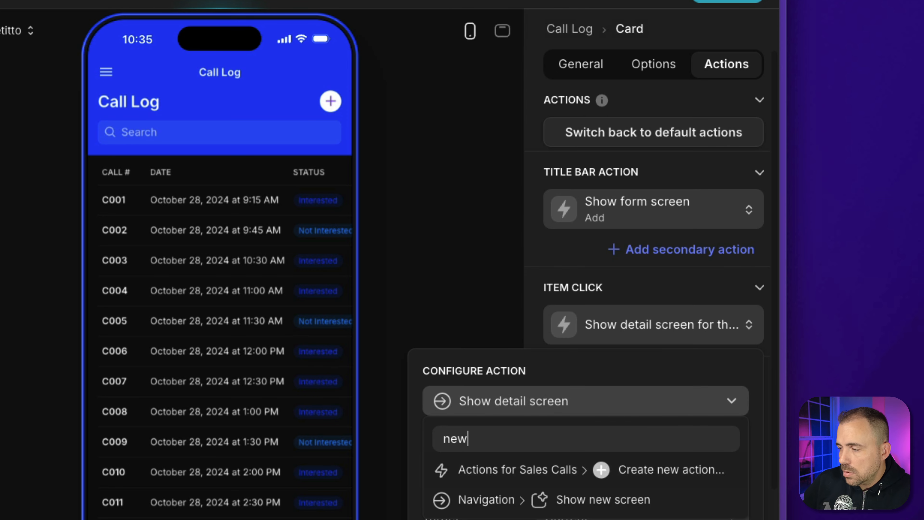
click(546, 500)
- Test the Card collection's item click action on call C019 and return to the Call Log
scroll(208, 434, down, 5)
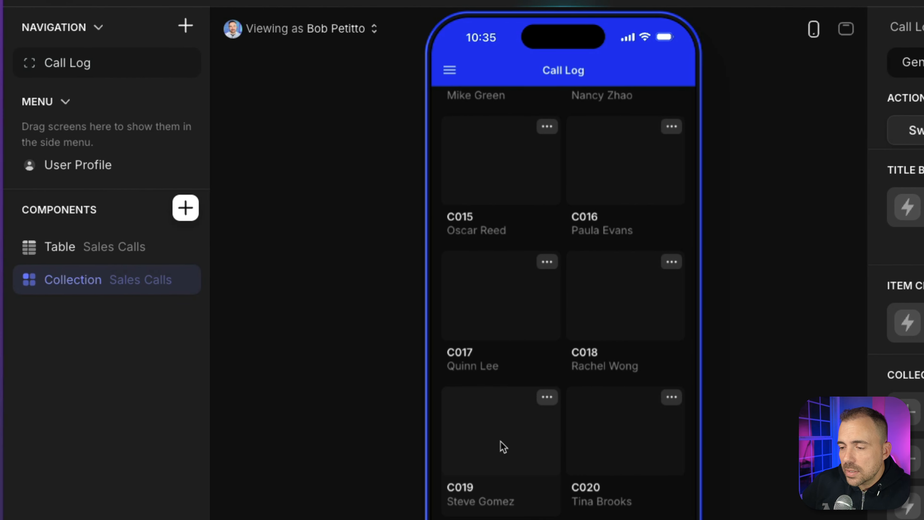
click(503, 446)
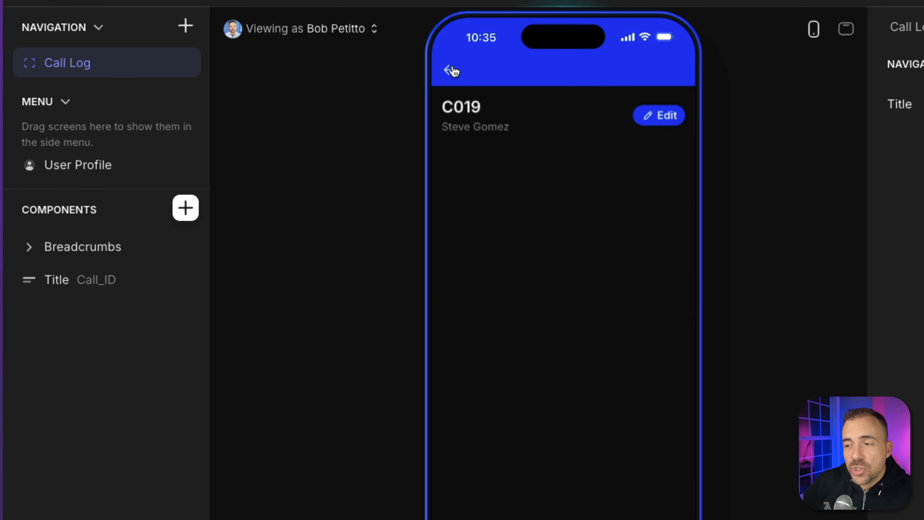
click(451, 71)
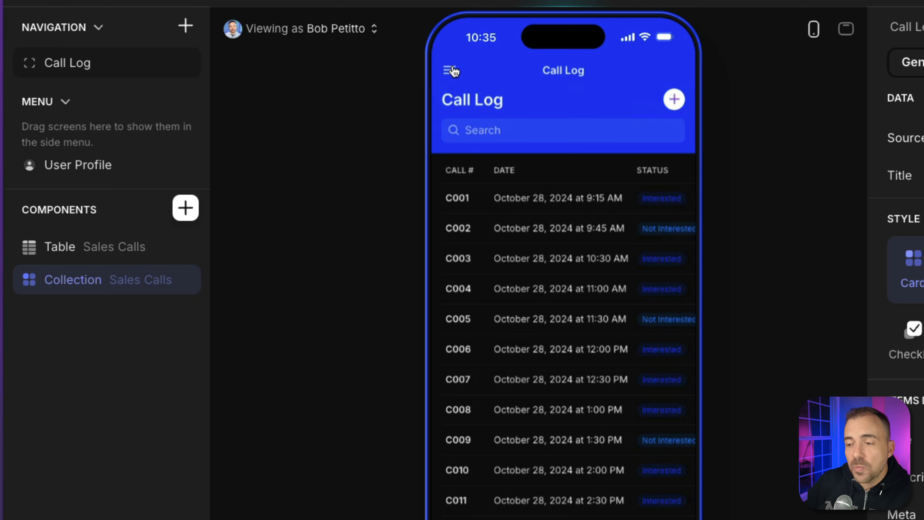
- Convert the Call Log table's Notes item action into a reusable Sales Calls action named Show Notes Screen
click(50, 250)
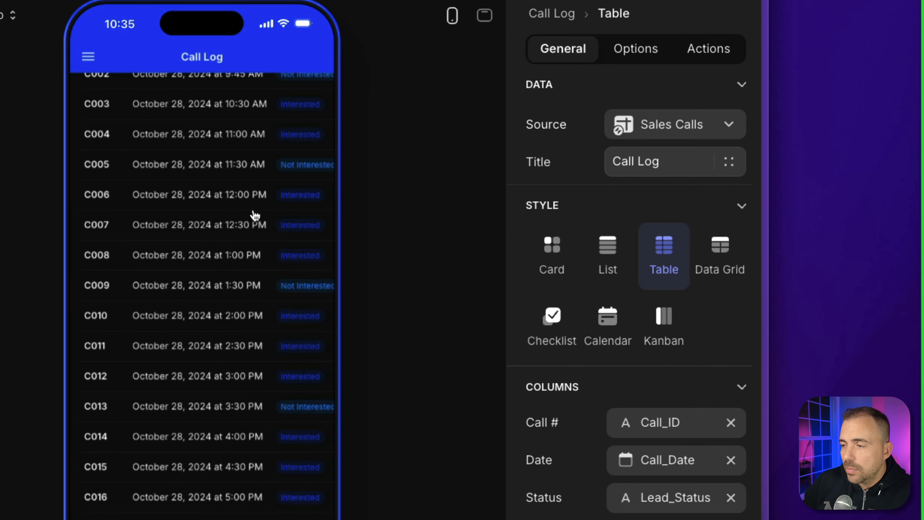
scroll(254, 213, right, 5)
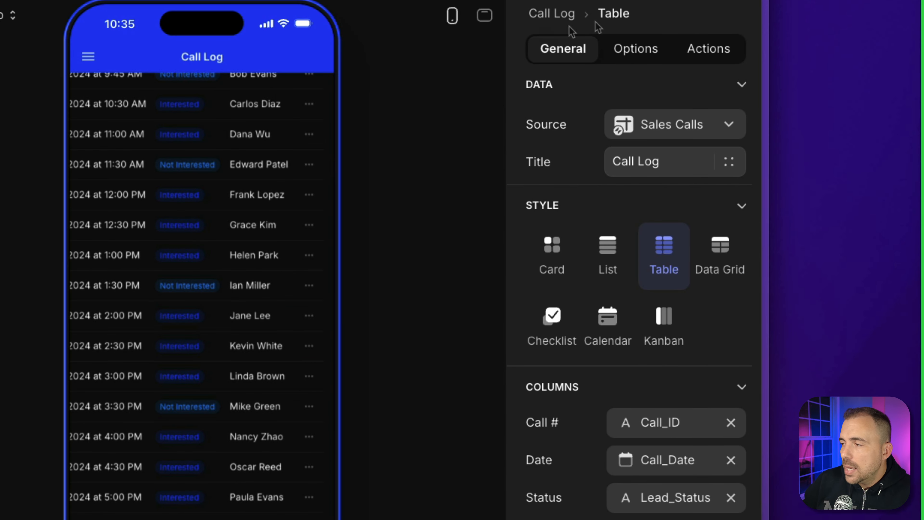
click(717, 54)
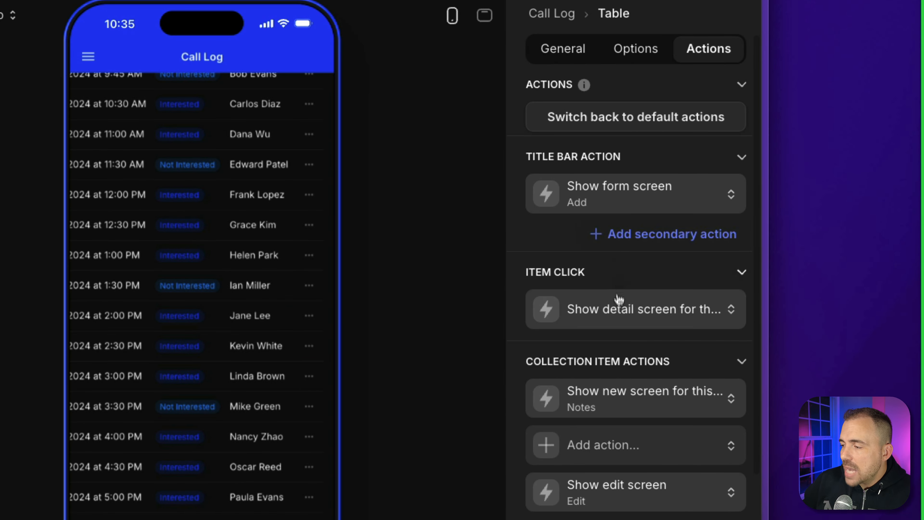
click(614, 399)
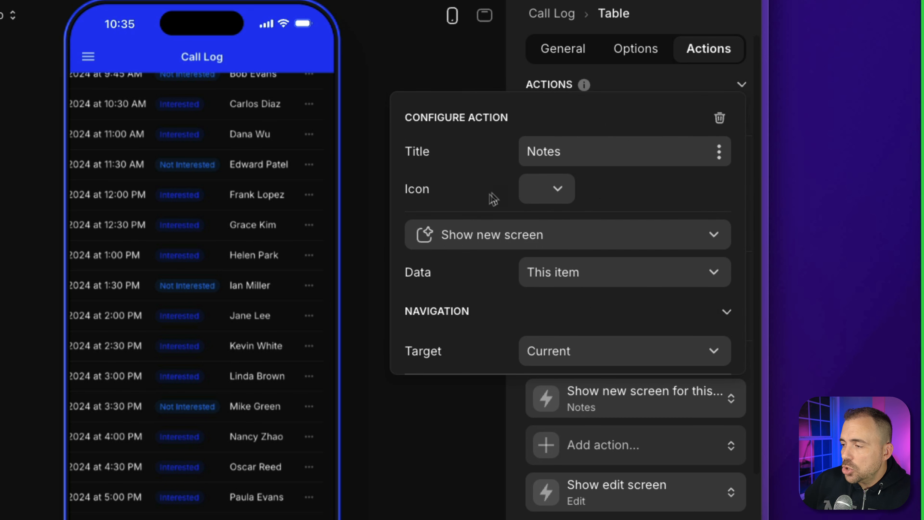
click(491, 241)
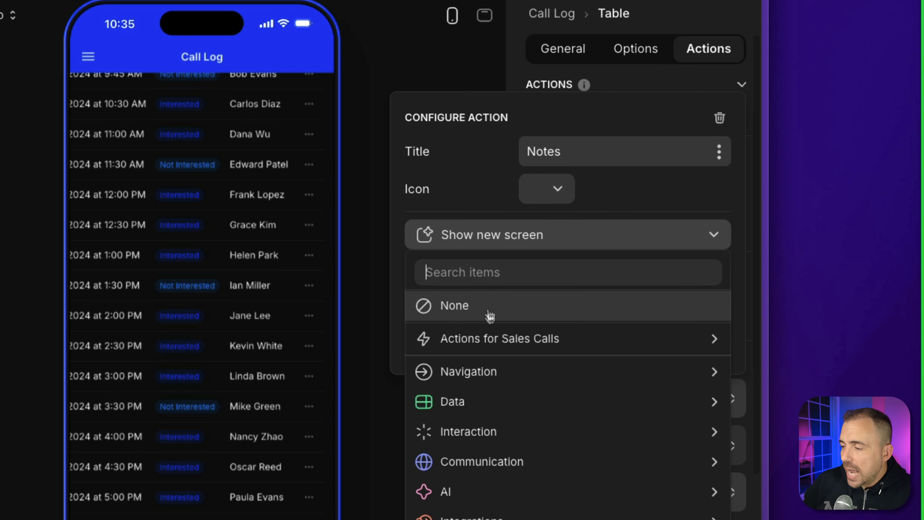
mouse_move(490, 343)
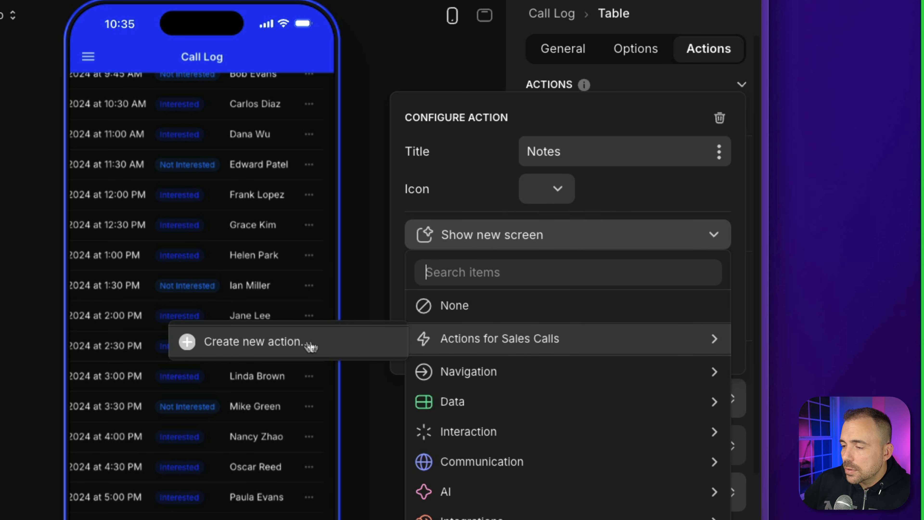
click(276, 341)
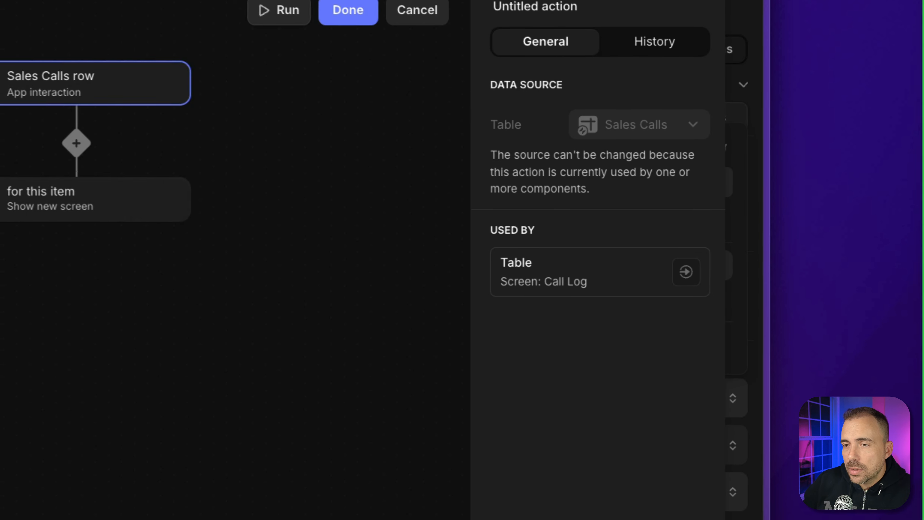
text(Show Notes Screen)
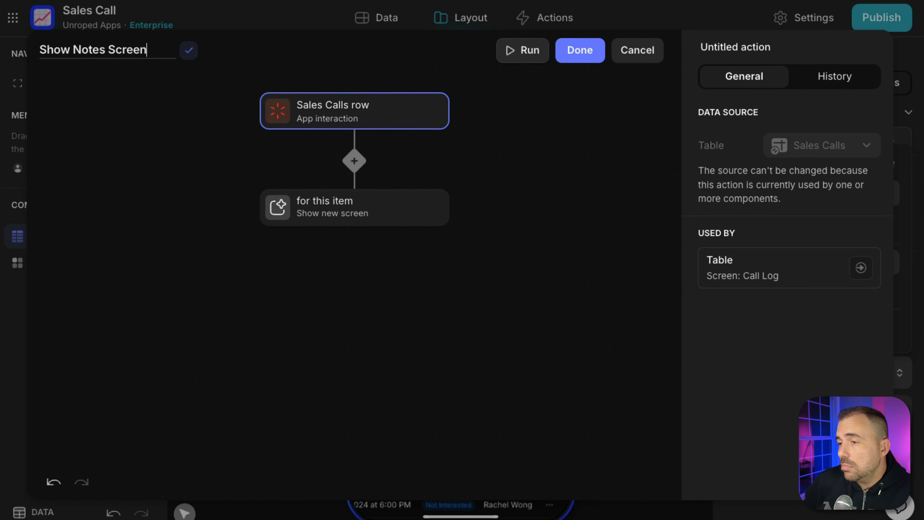
click(597, 58)
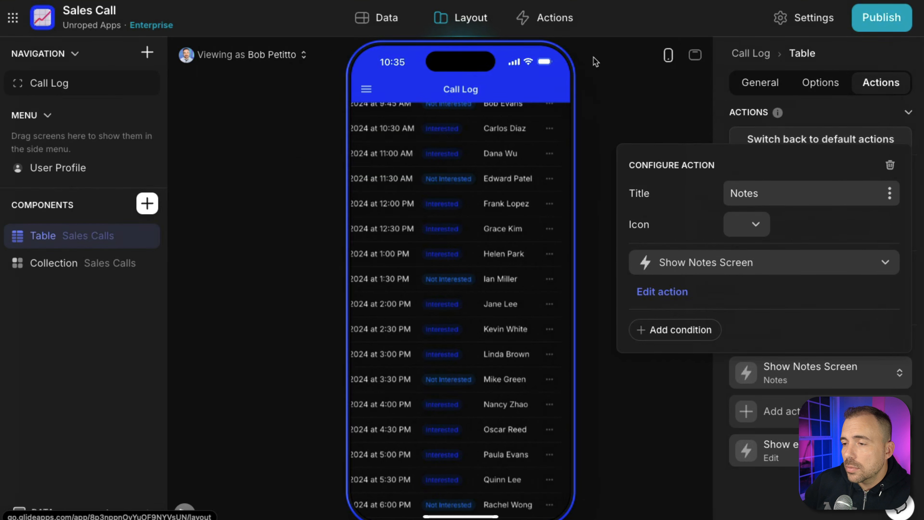
- Open the action settings of the Card collection on the Call Log screen
scroll(380, 295, down, 5)
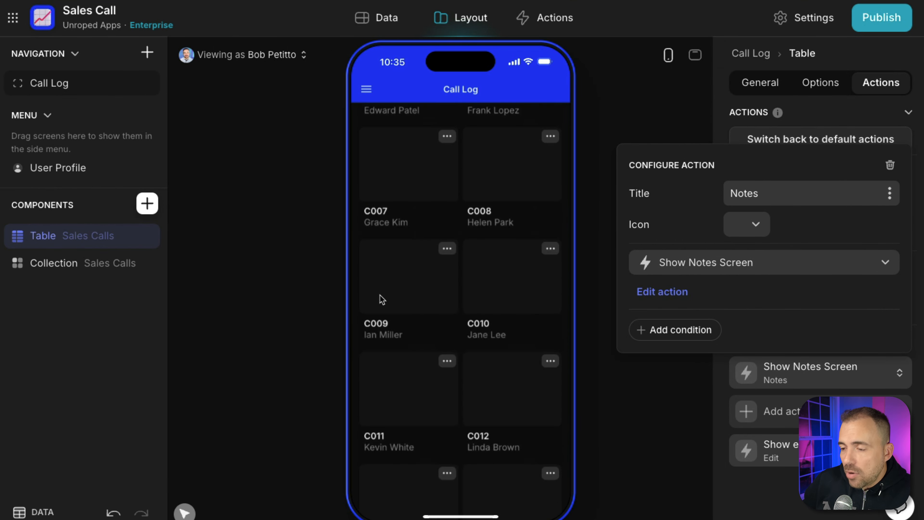
click(75, 267)
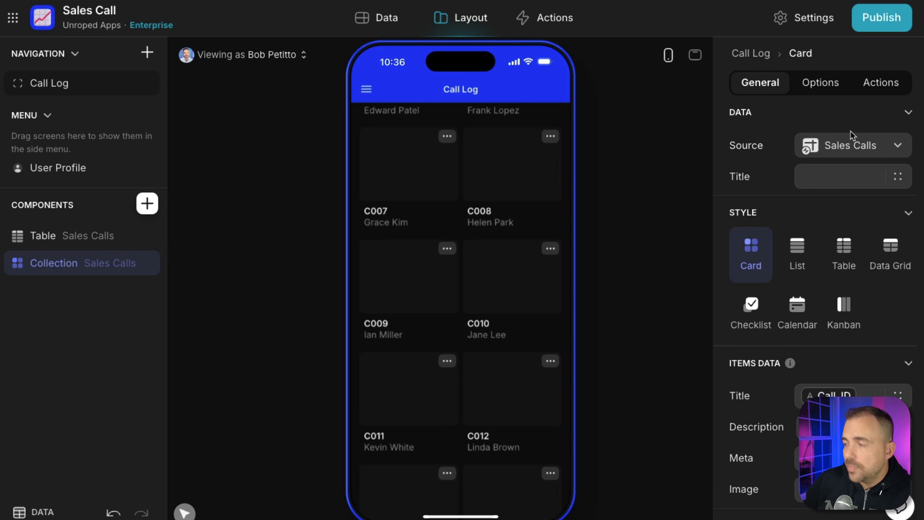
click(877, 87)
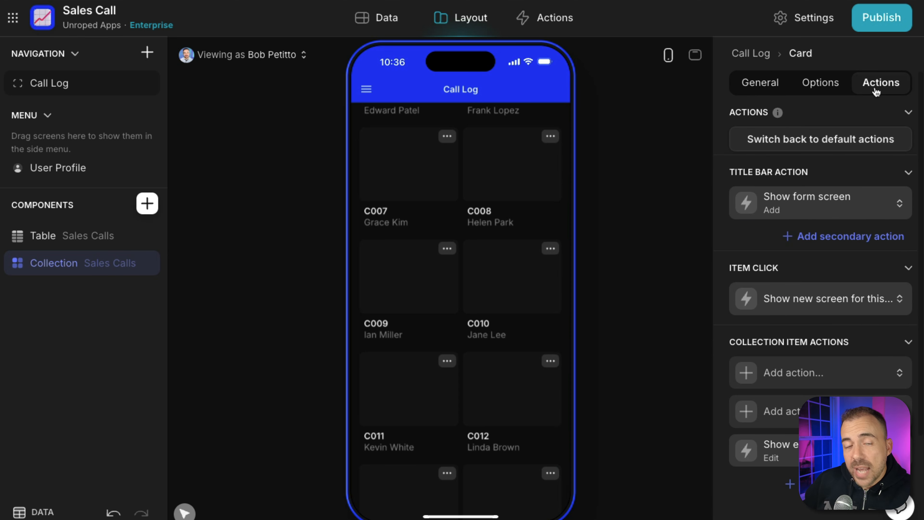
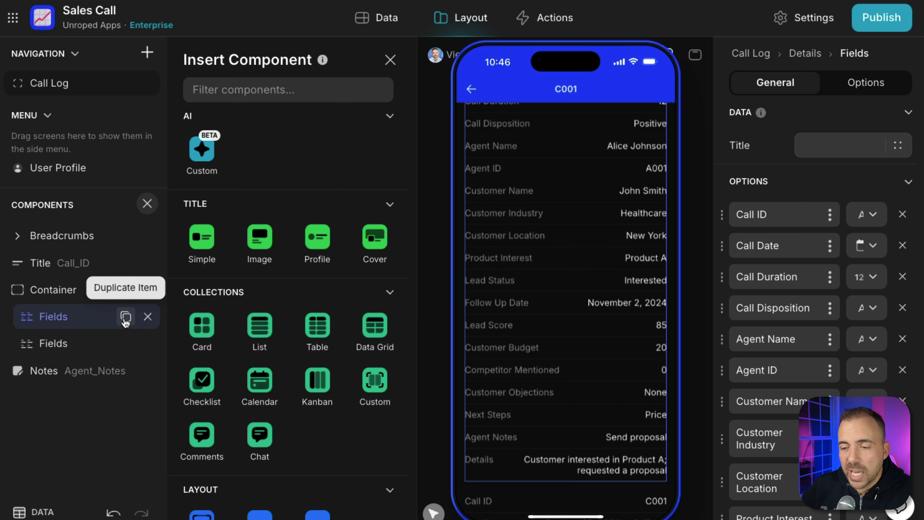
- Move the second Fields component out of the container on the details screen and set the container's background to Card
drag(66, 342, 32, 363)
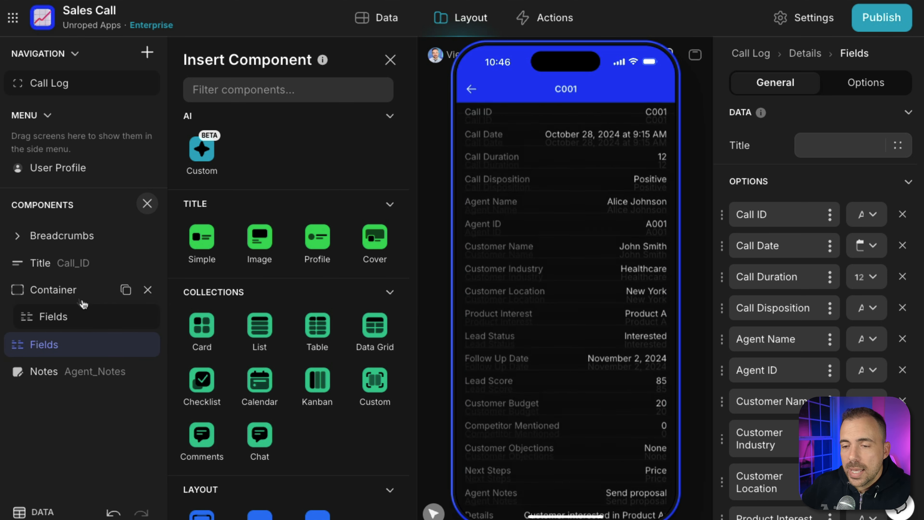
click(66, 293)
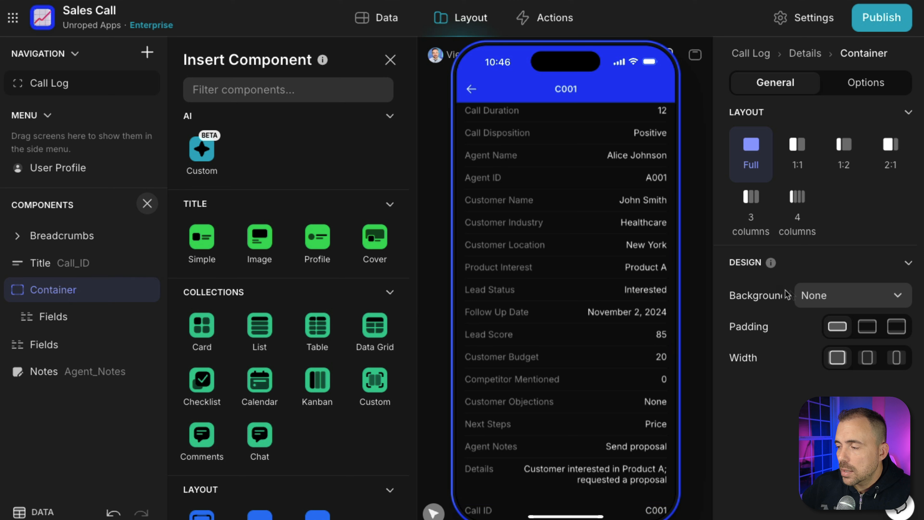
click(822, 302)
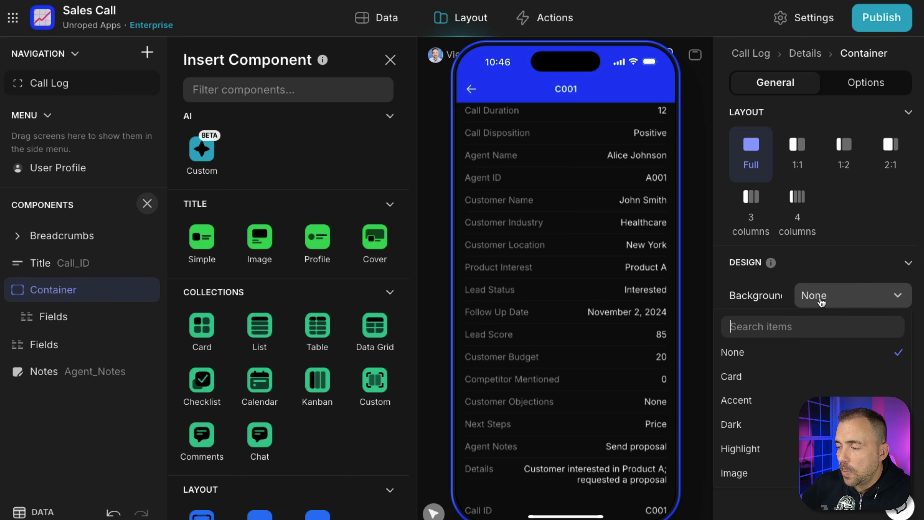
click(755, 378)
scroll(606, 327, up, 3)
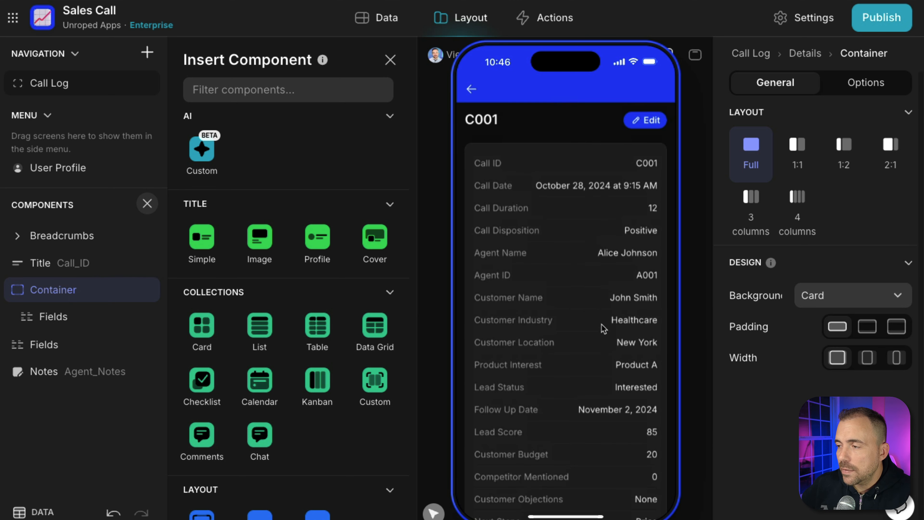
scroll(654, 359, down, 5)
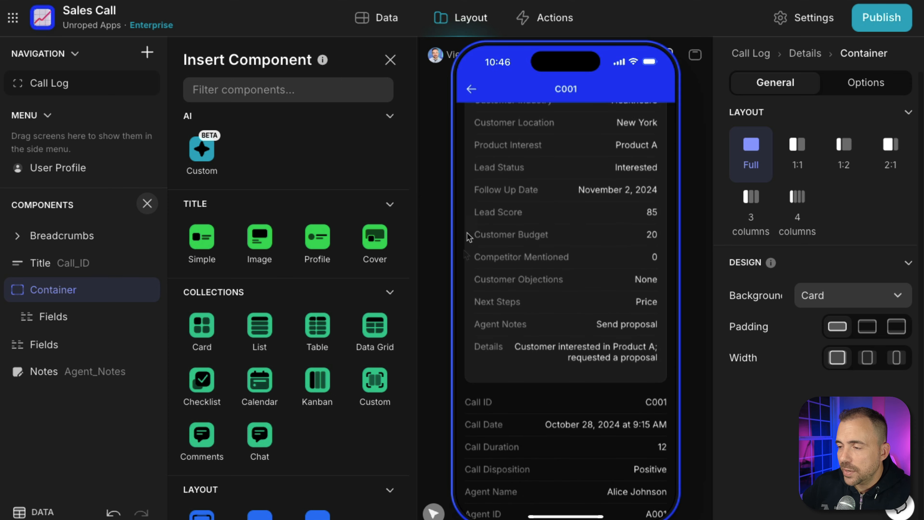
- Remove every item from the container's Fields component except Call ID, Call Date, Call Duration and Call Disposition
scroll(611, 353, up, 2)
click(611, 354)
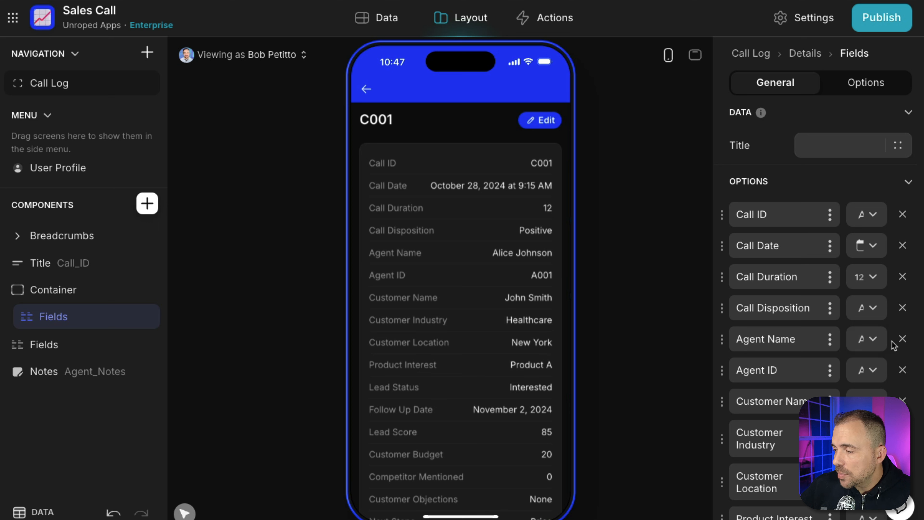
click(902, 339)
click(903, 339)
click(903, 340)
click(902, 342)
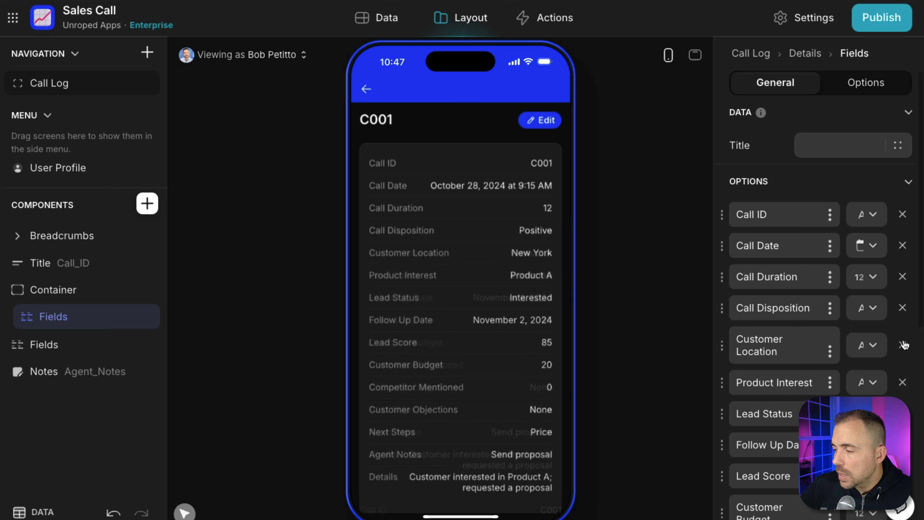
click(903, 342)
click(903, 341)
click(903, 340)
click(903, 341)
click(903, 340)
click(903, 342)
click(903, 345)
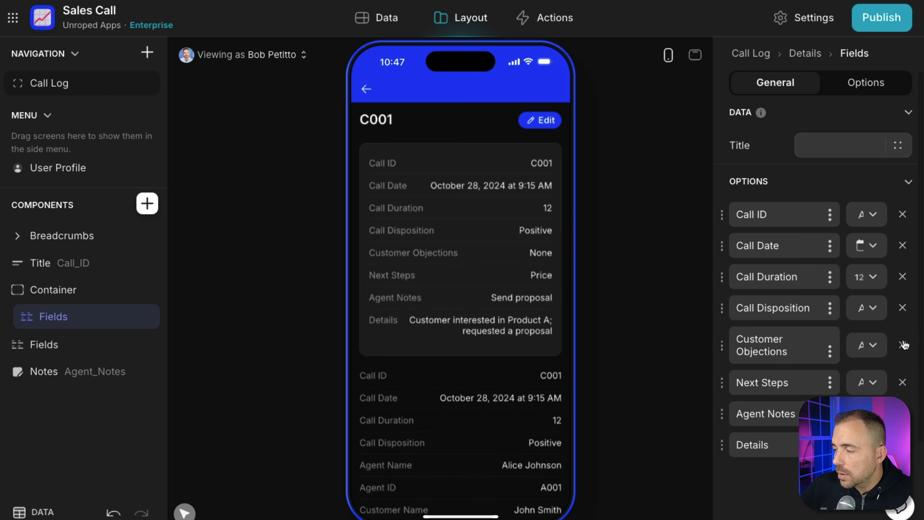
click(903, 344)
click(903, 340)
click(903, 340)
click(903, 339)
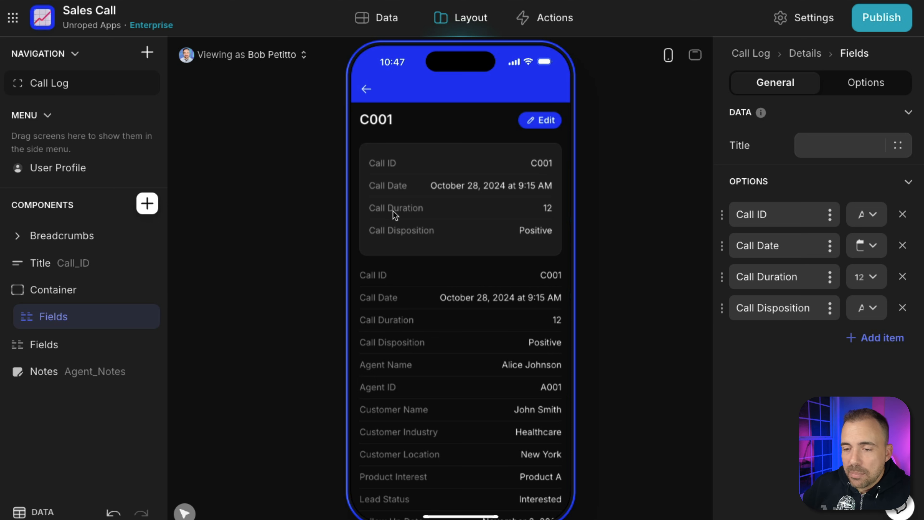
- Insert a Simple title component above the Fields inside the container and set its title to Call Details
click(147, 205)
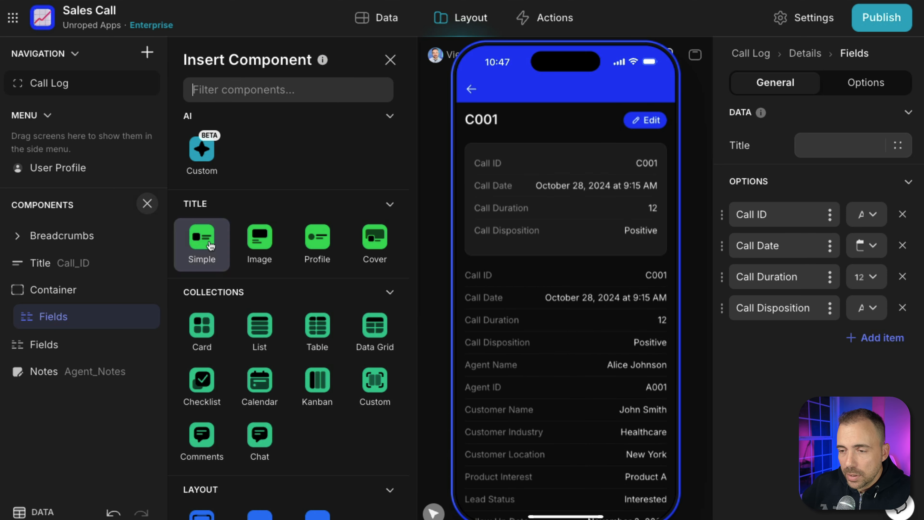
drag(210, 247, 91, 316)
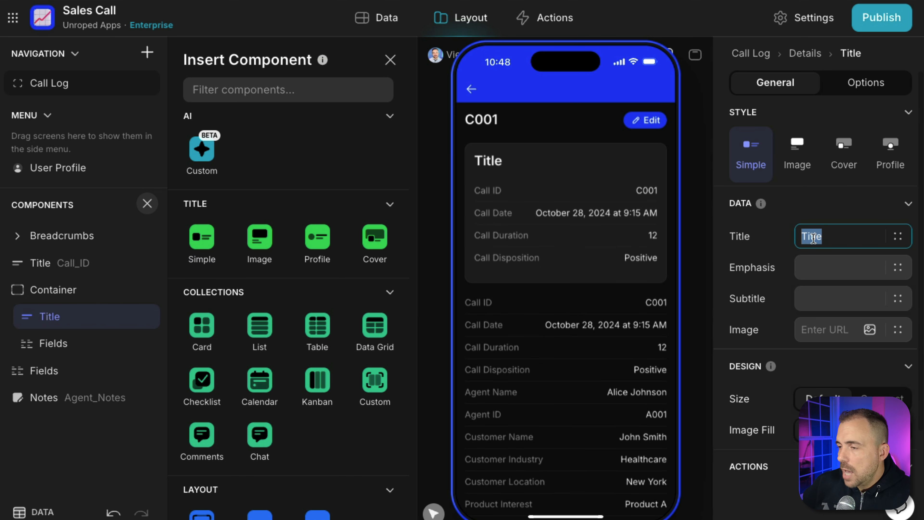
text(Call Da)
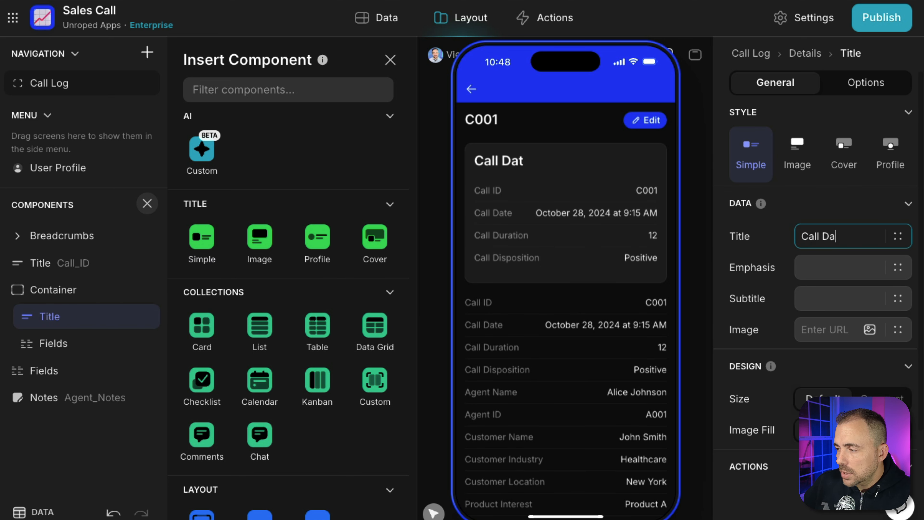
key(BackSpace)
text(etails)
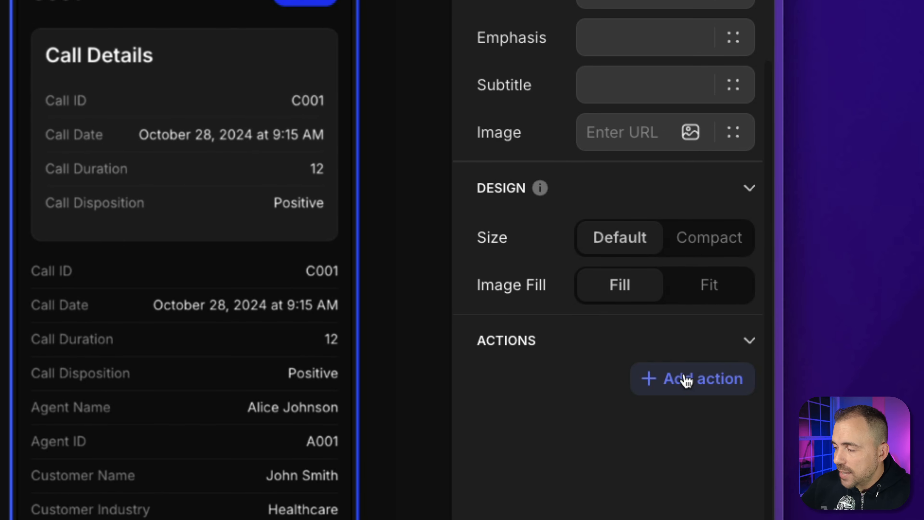
- Add an action to the Call Details title, name it Edit Call Details and give it the pencil icon
click(687, 380)
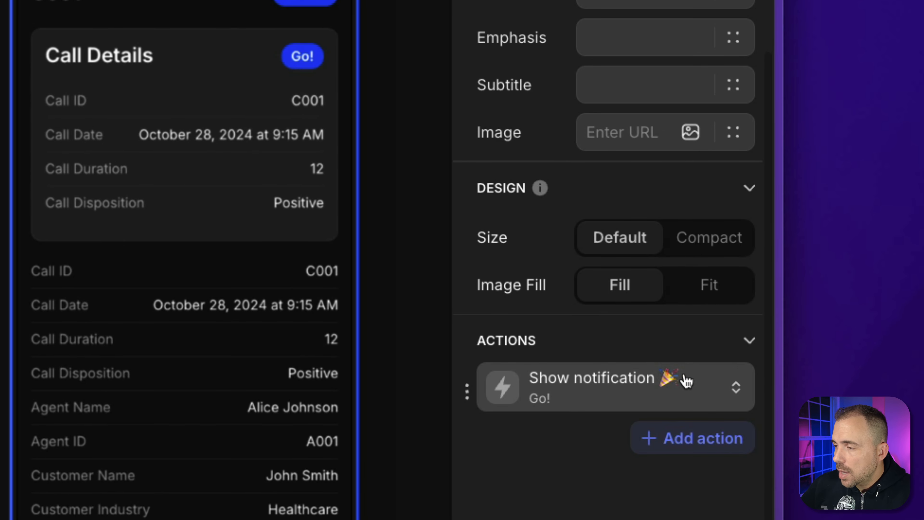
click(565, 395)
triple_click(533, 71)
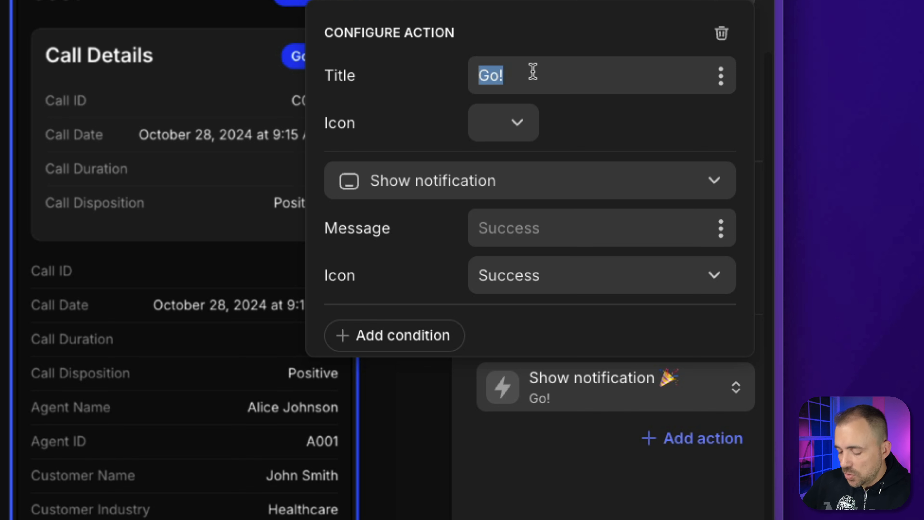
text(Edit Call Details)
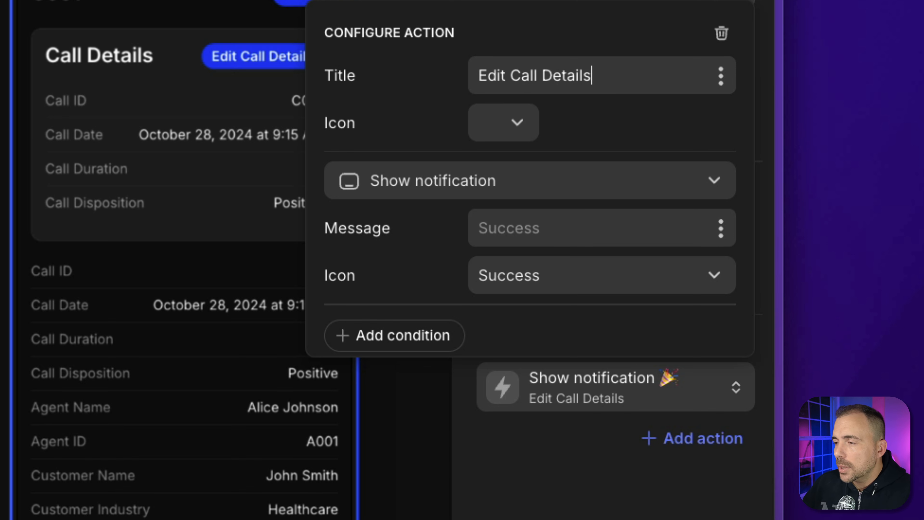
click(499, 122)
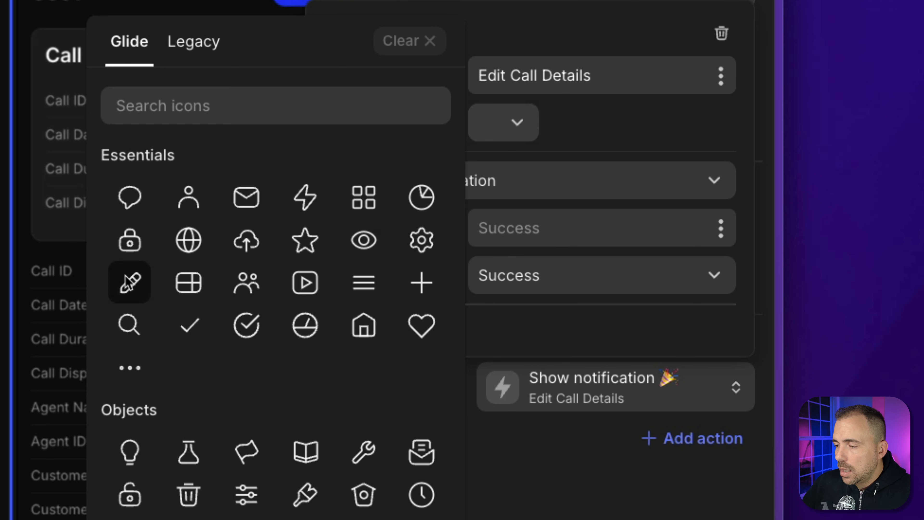
click(128, 282)
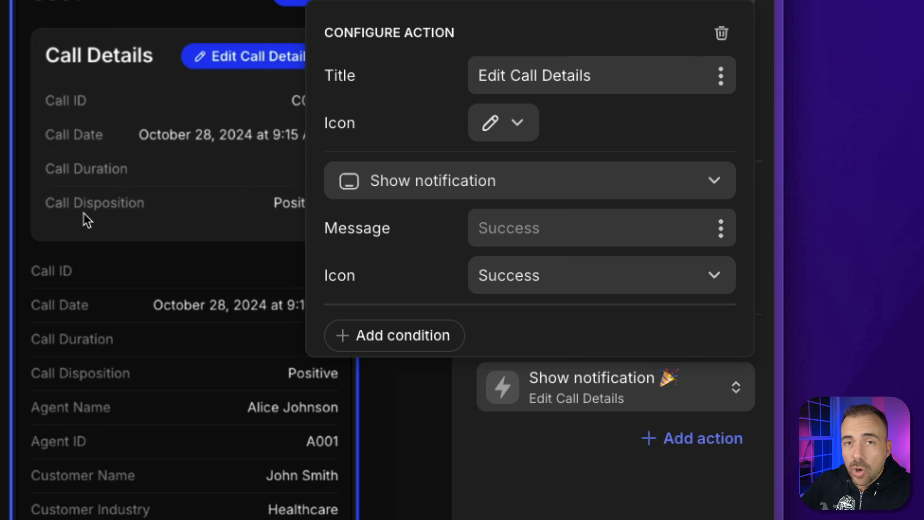
- Change the Edit Call Details action from a notification to Show new screen
click(397, 182)
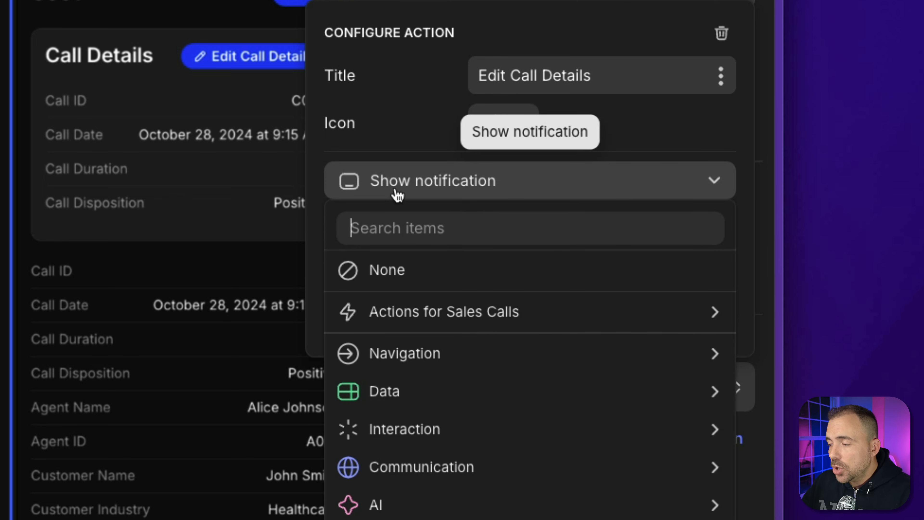
mouse_move(431, 322)
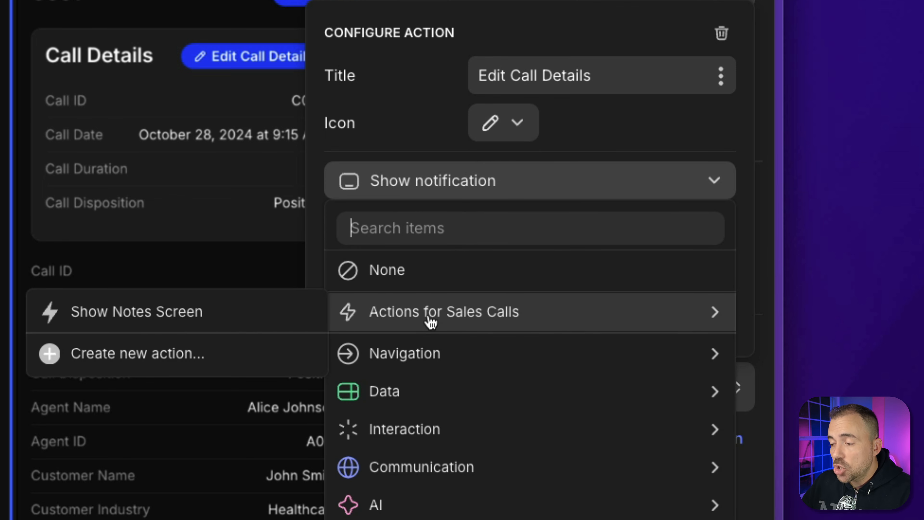
mouse_move(419, 366)
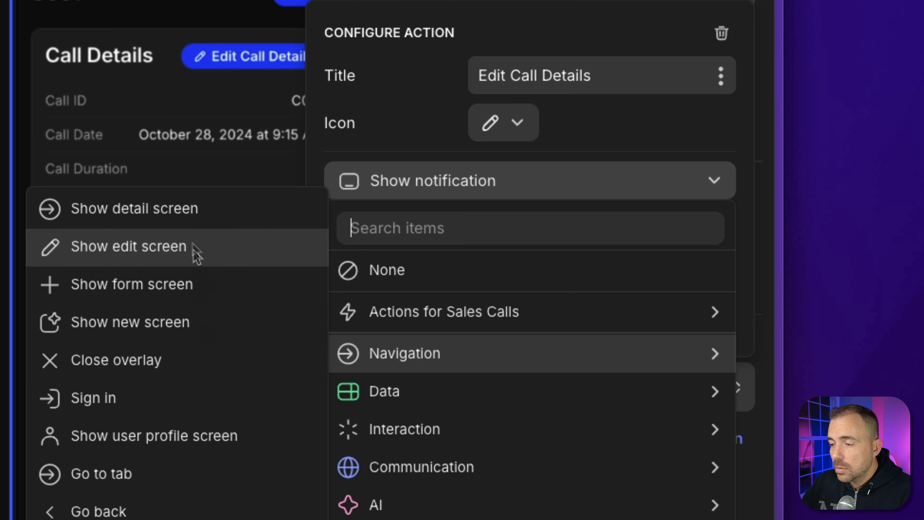
click(173, 325)
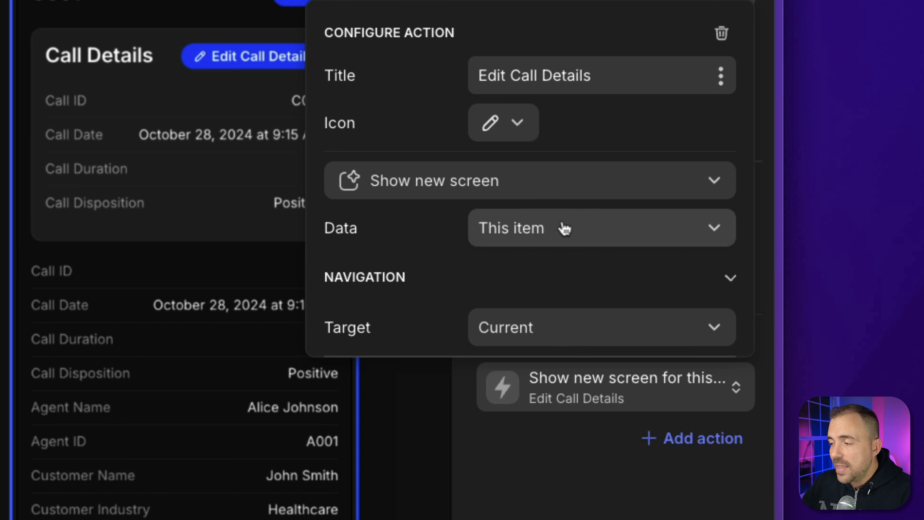
- Set the Edit Call Details action's target to Slide In and open its new screen from the app preview
click(556, 335)
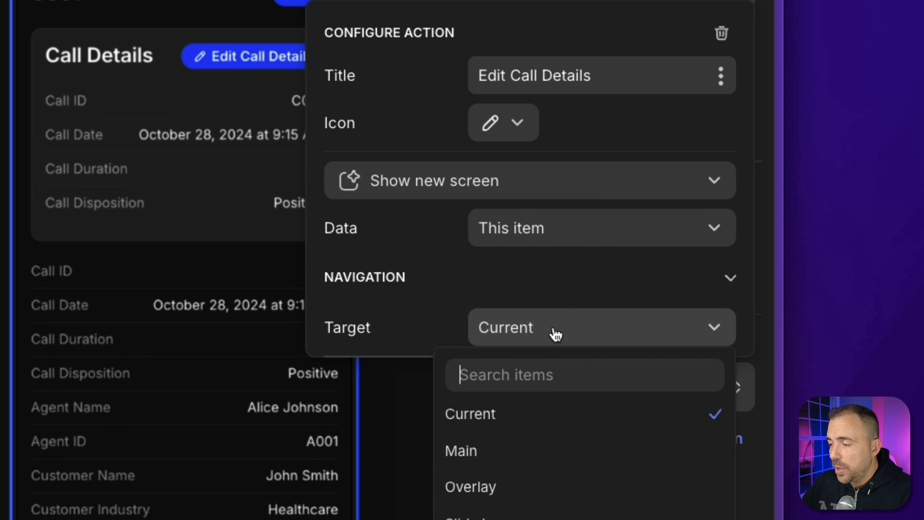
click(510, 517)
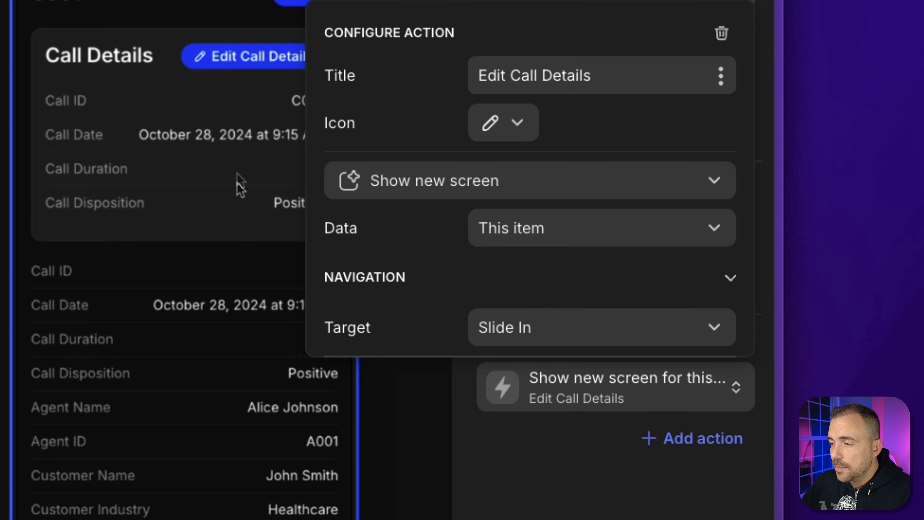
click(234, 62)
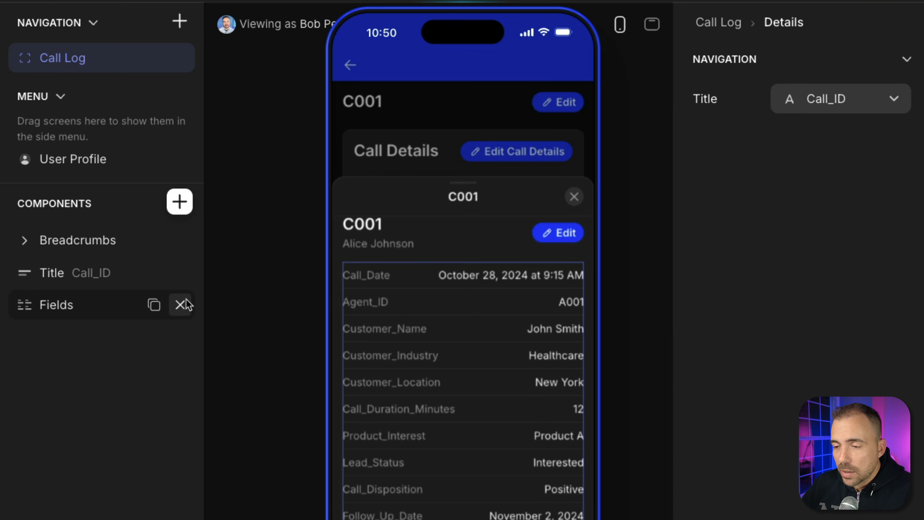
- Remove the Fields, Title and Breadcrumbs components from the new slide-in screen
click(186, 305)
click(183, 273)
click(180, 240)
- Insert a Text Entry component for Call_ID on the emptied slide-in screen
click(179, 204)
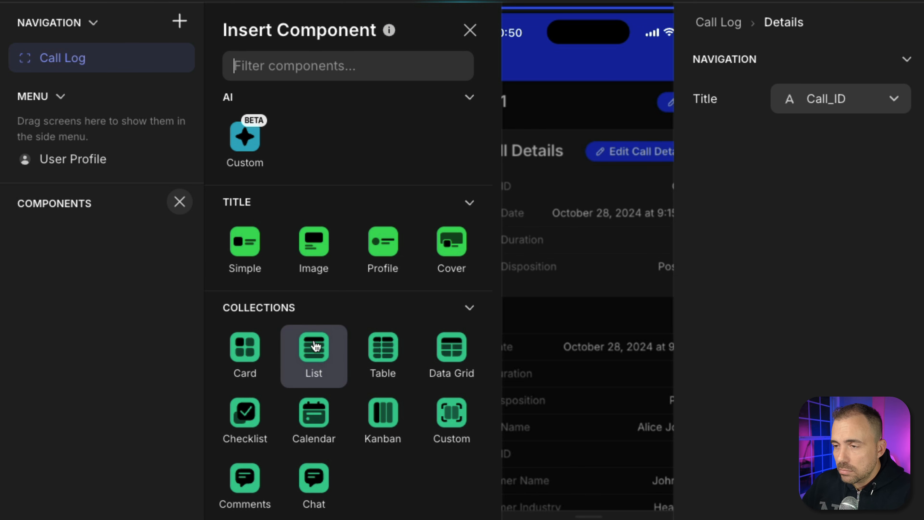
text(text)
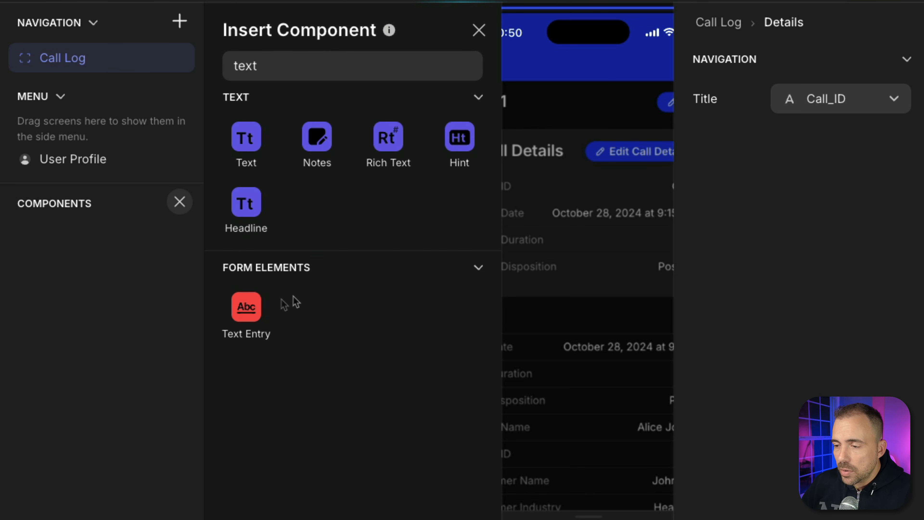
click(243, 313)
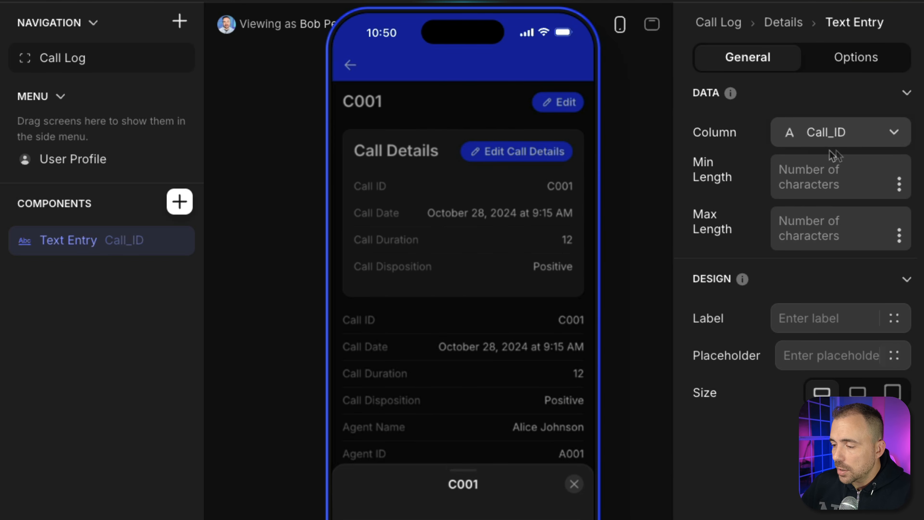
key(Escape)
- Insert a Date component below the Text Entry and bind it to the Call_Date column
click(180, 201)
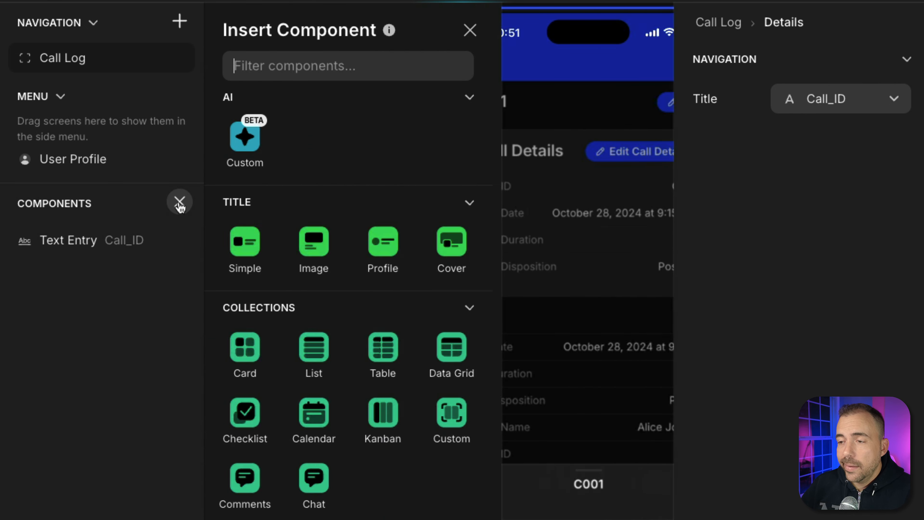
text(date)
click(315, 142)
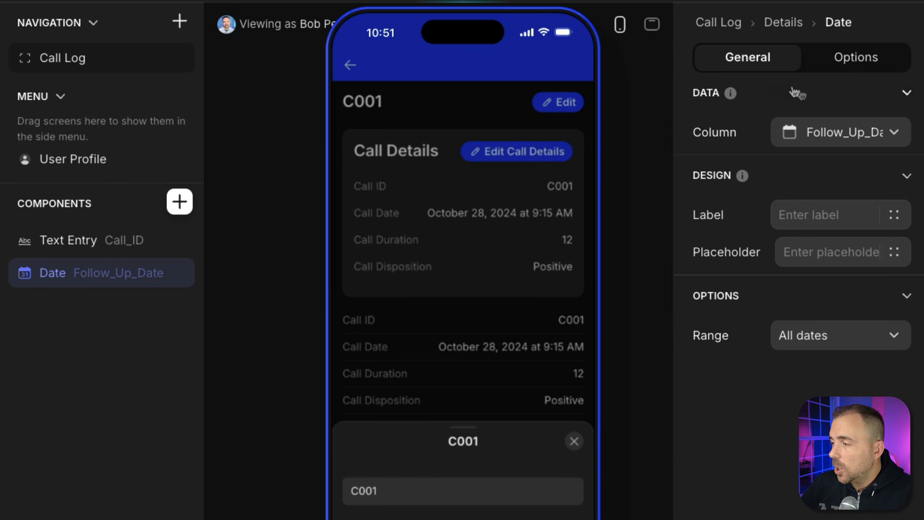
click(822, 132)
click(769, 267)
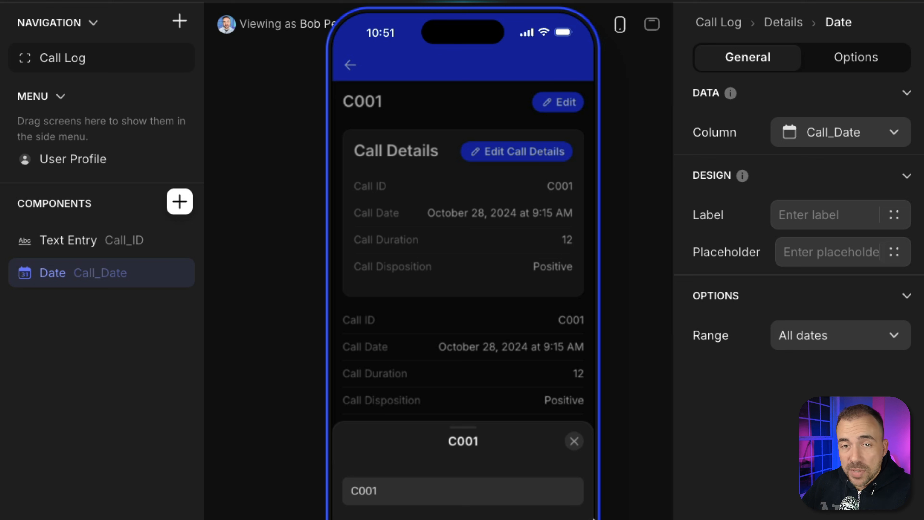
- Test live editing in the slide-in preview by changing the Call ID to C002 and restoring it to C001
click(424, 493)
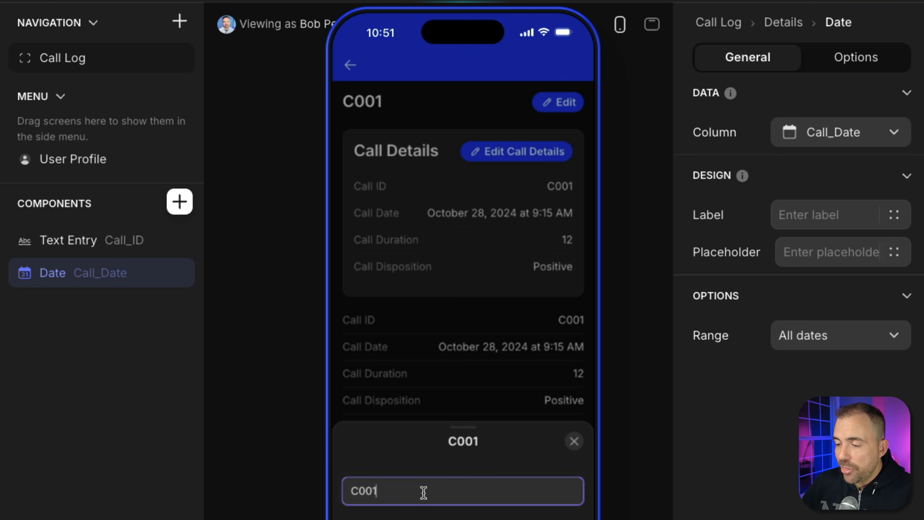
key(BackSpace)
text(2)
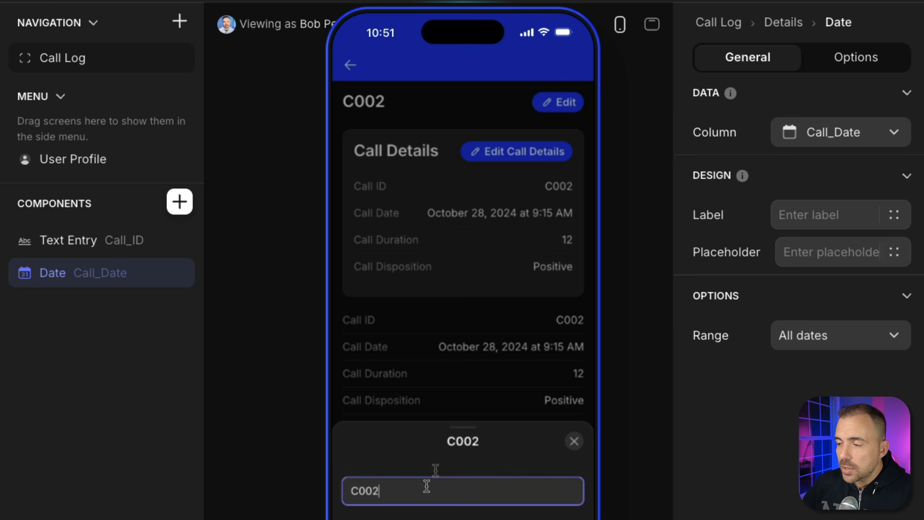
key(BackSpace)
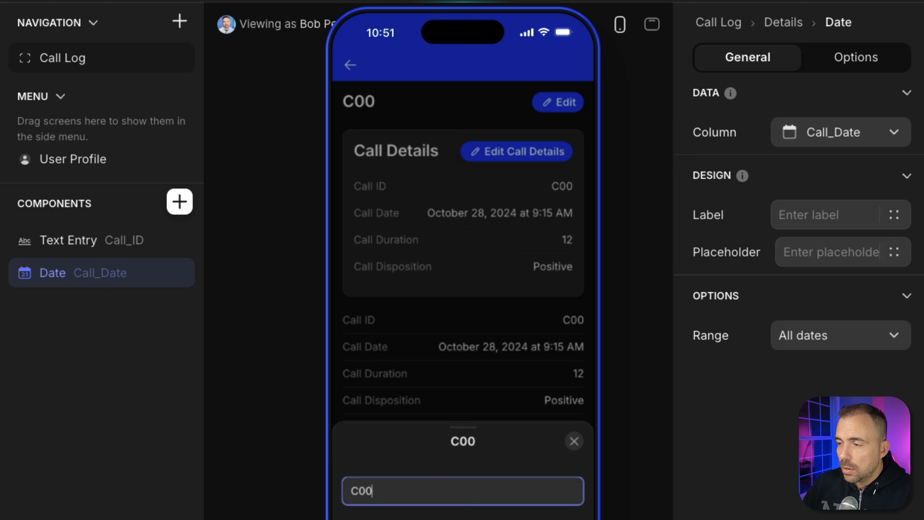
text(1)
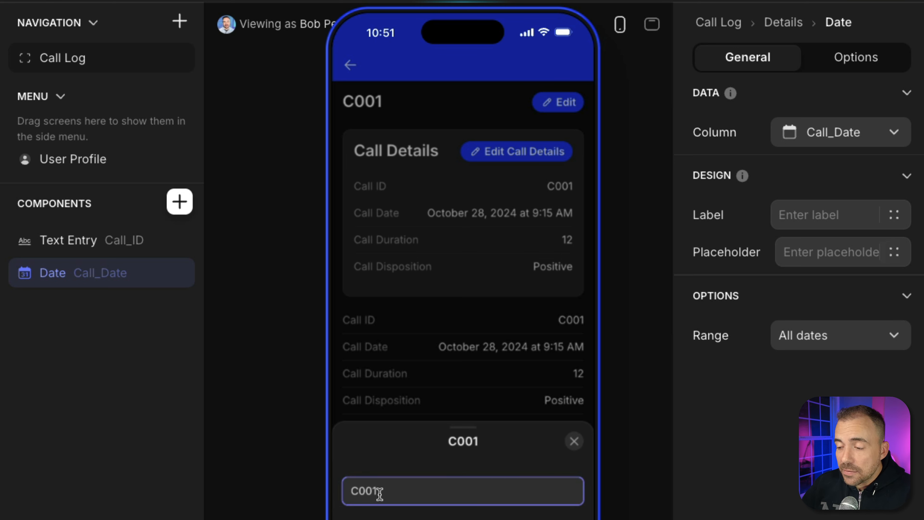
- Clear the Call ID entry in the slide-in preview and re-enter C001
drag(386, 493, 334, 491)
key(BackSpace)
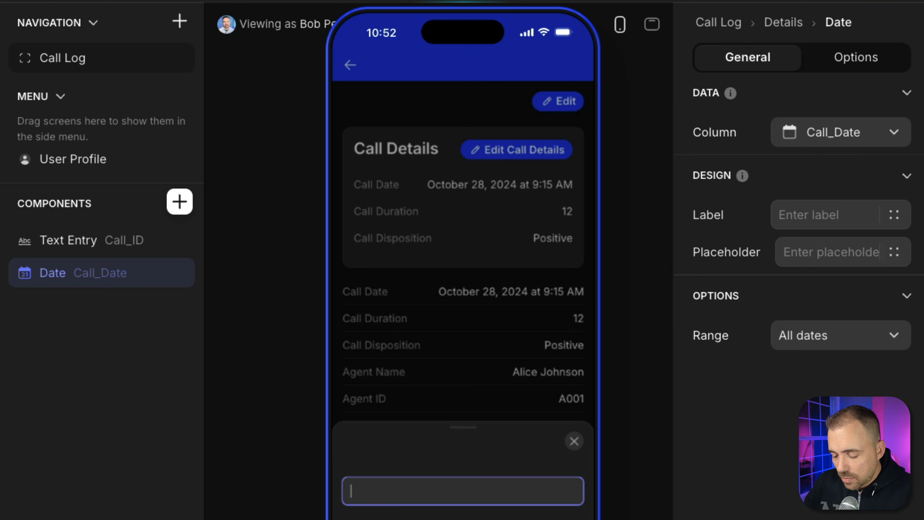
text(C001)
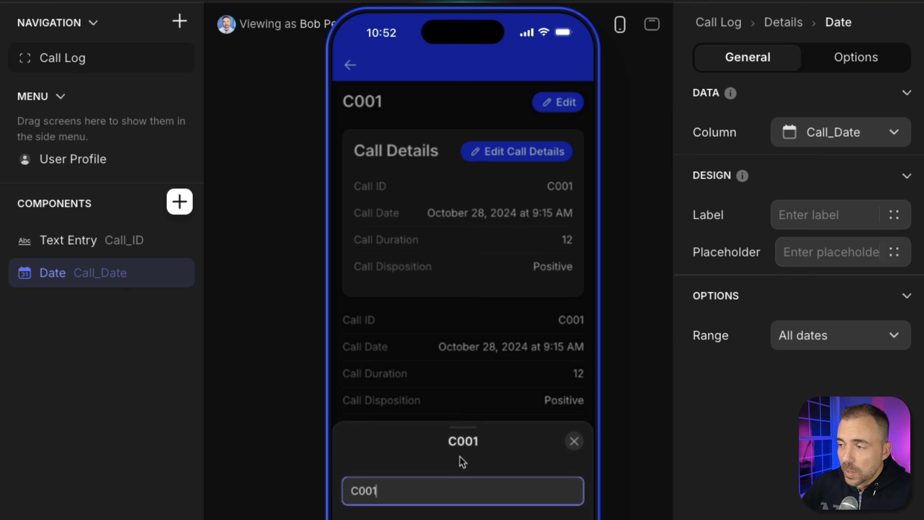
- Close the slide-in, open the standard edit form, enter random test text in Call_ID and cancel the form
click(575, 442)
click(570, 105)
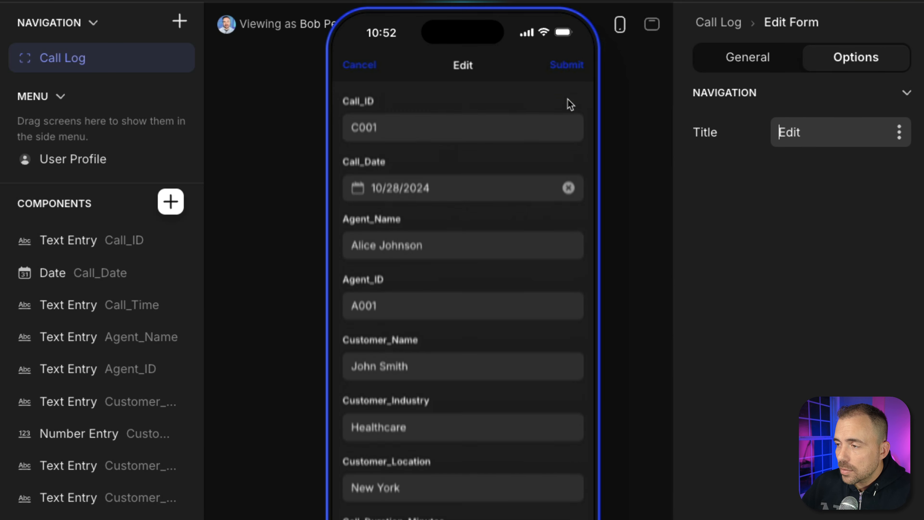
click(373, 124)
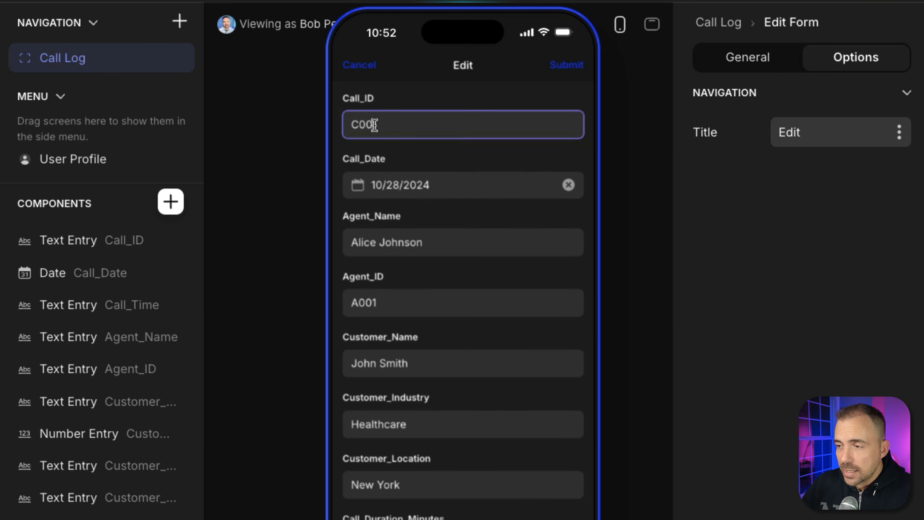
text(asdklfn ;laksdf ;lknsa;f n;laksdnf ;askldf)
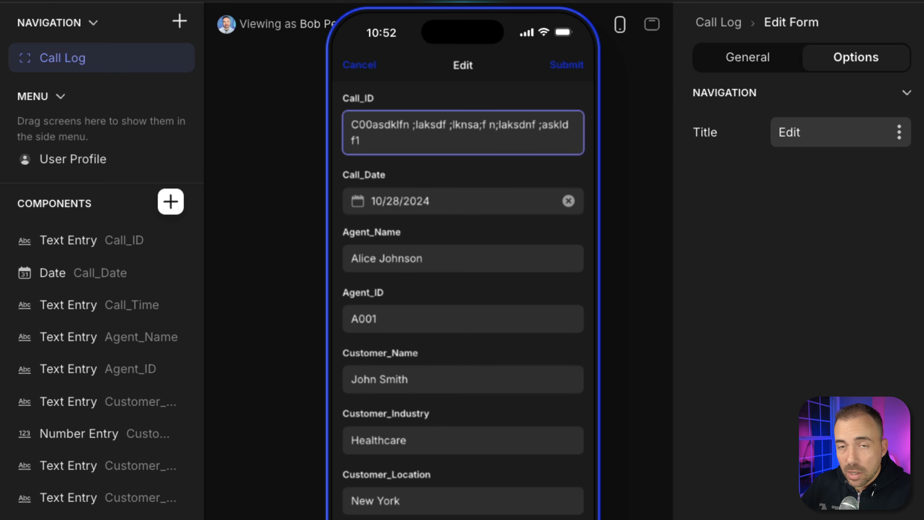
click(355, 65)
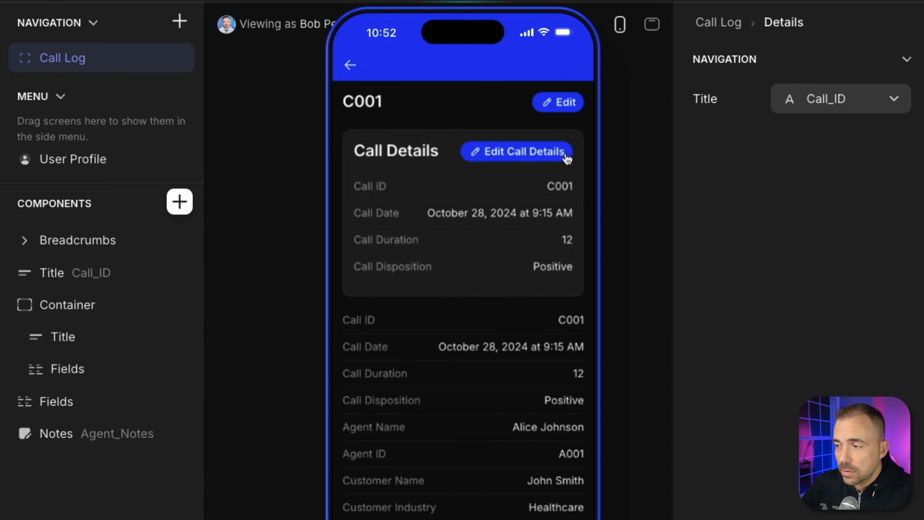
- Examine the call's standard edit form and leave it without submitting
mouse_move(550, 193)
mouse_down()
mouse_move(581, 191)
mouse_move(555, 196)
mouse_up()
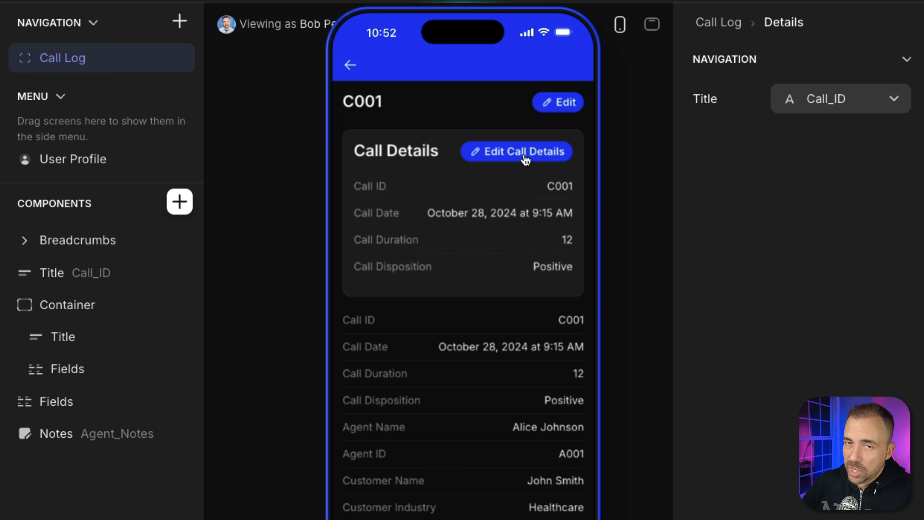
click(555, 107)
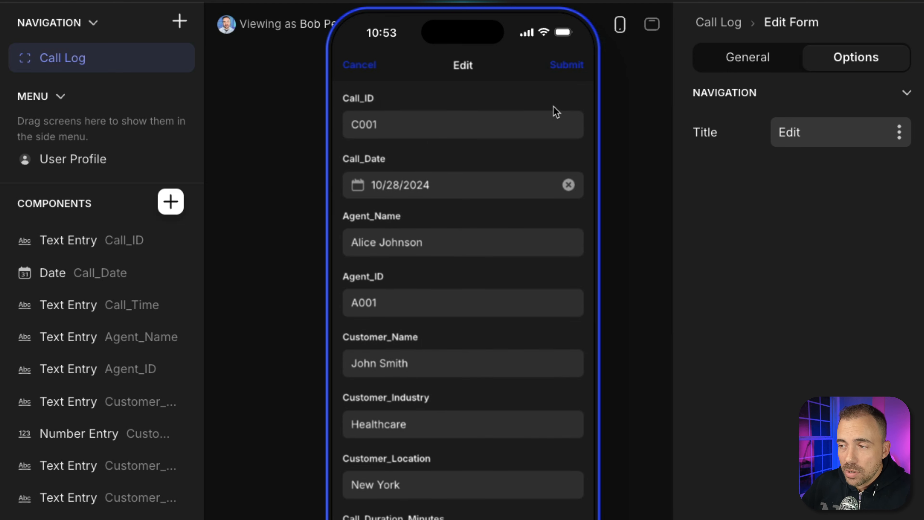
click(364, 66)
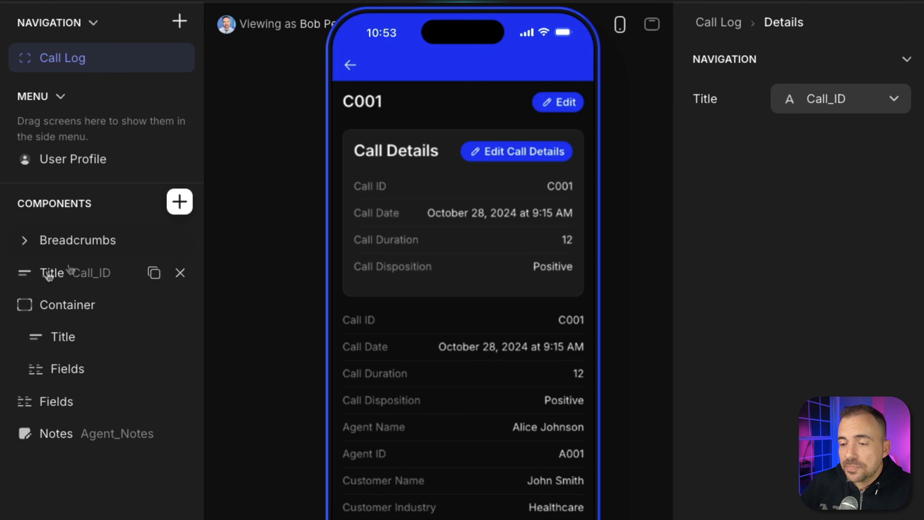
- Change the Call Details title's Edit Call Details action from Show new screen to Show edit screen
click(59, 336)
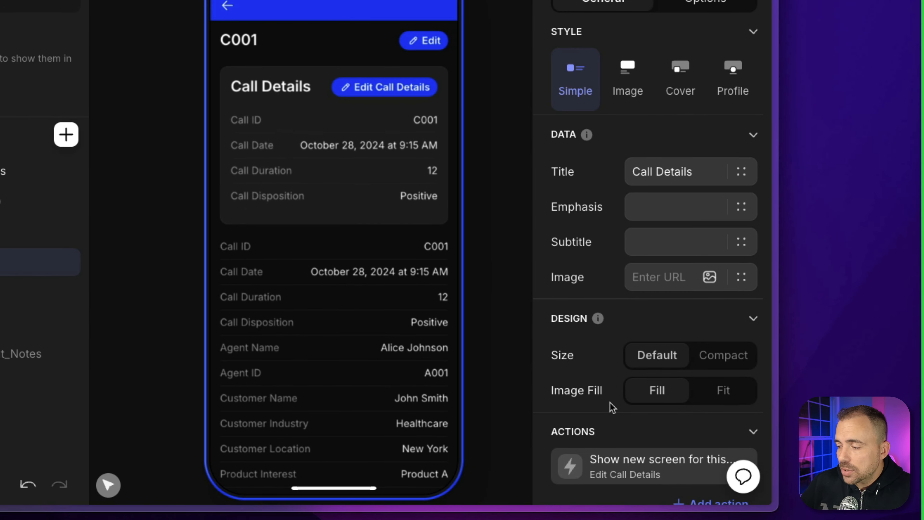
click(653, 463)
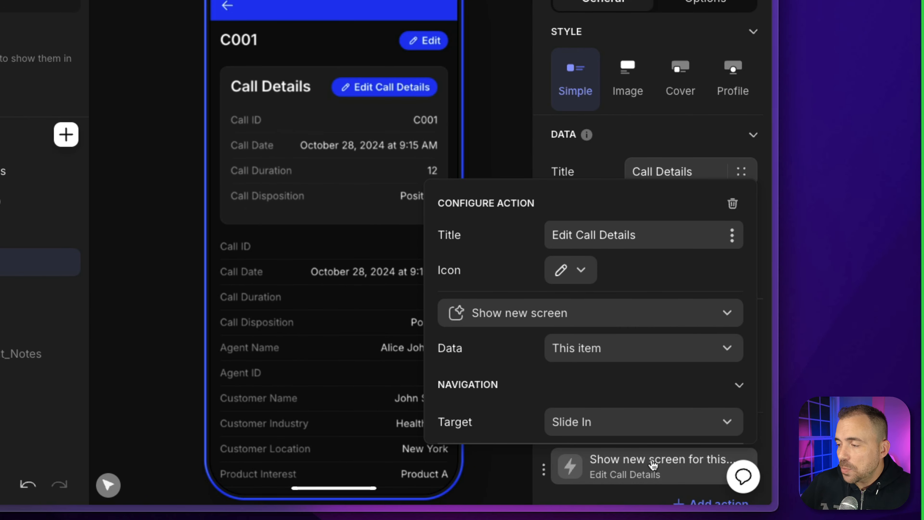
click(566, 313)
mouse_move(546, 151)
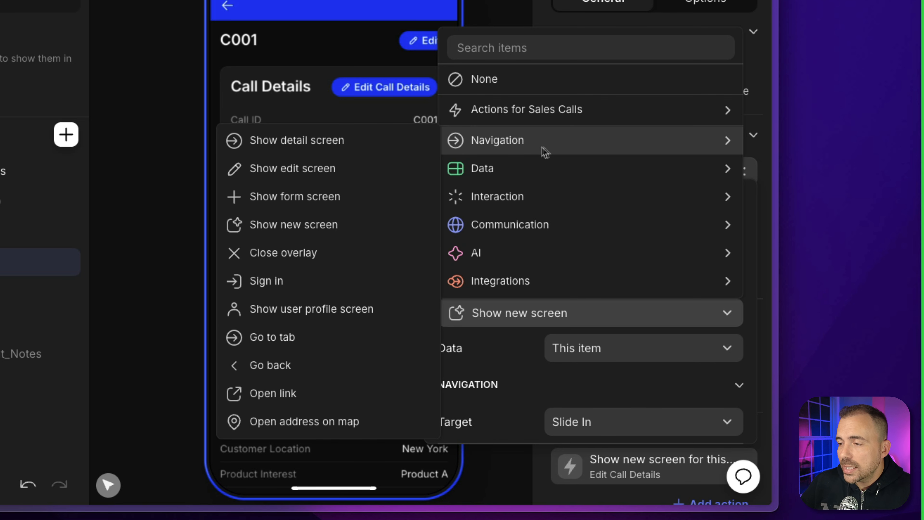
click(306, 170)
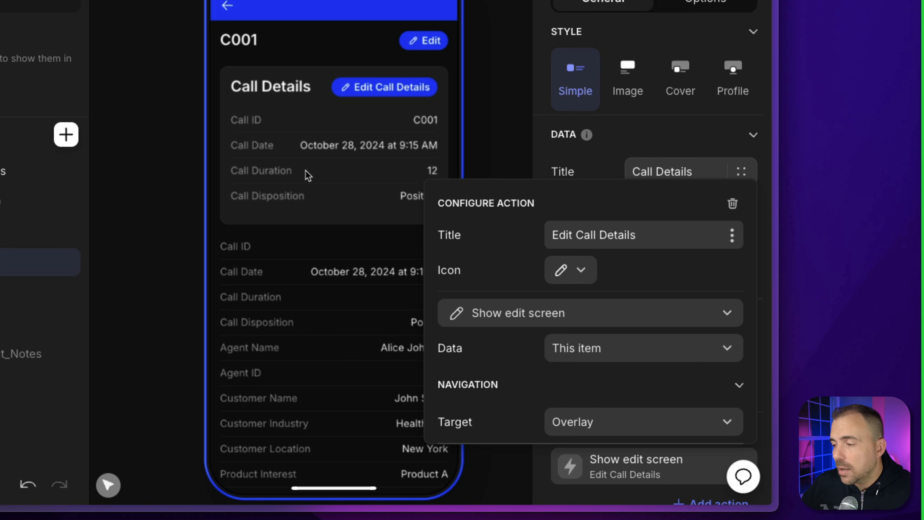
- Create a new custom action for Sales Calls from the Show edit screen action and name it Edit Call Details
click(516, 314)
mouse_move(502, 126)
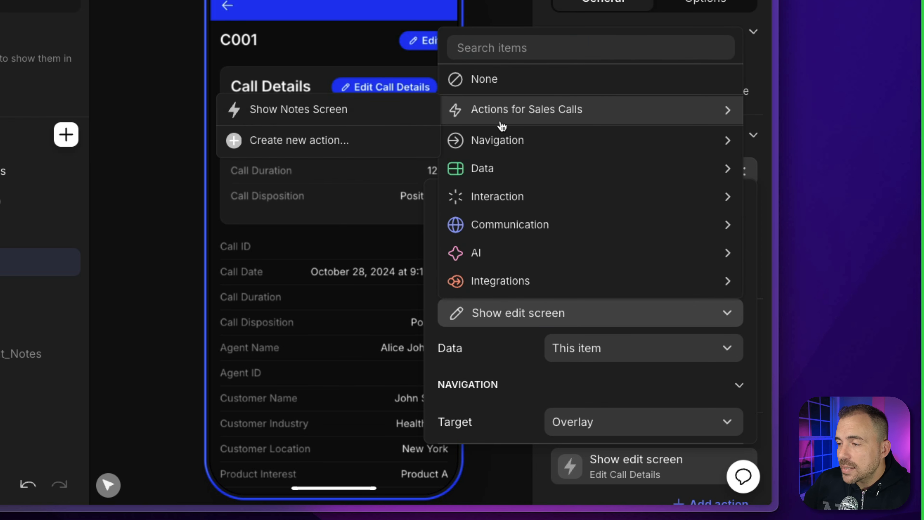
click(314, 142)
click(113, 58)
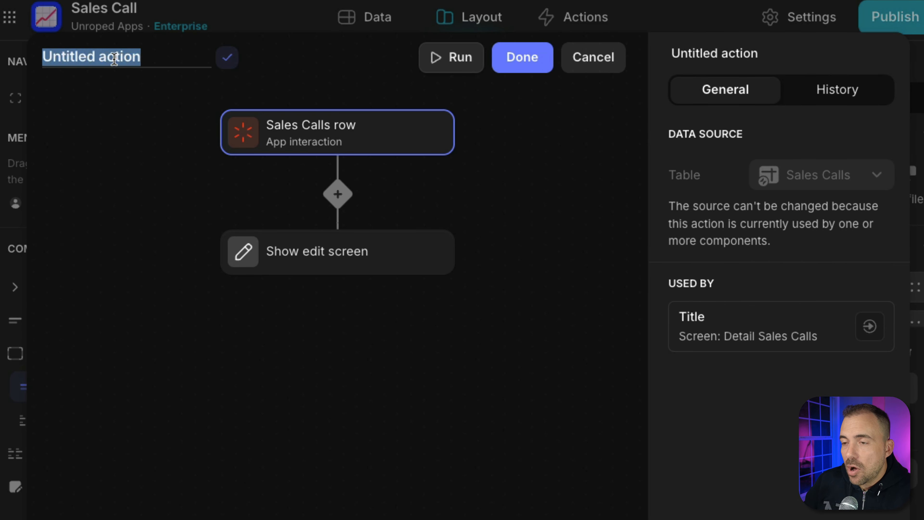
text(Edit)
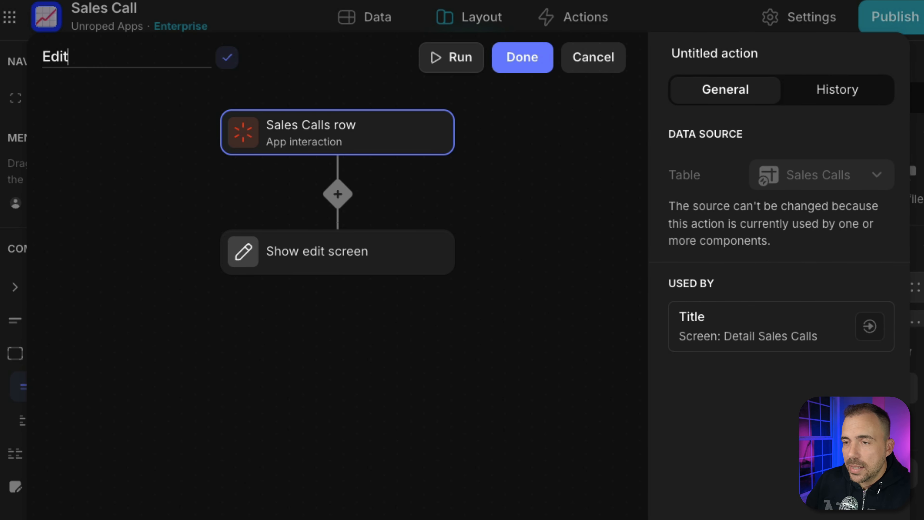
text( Call D)
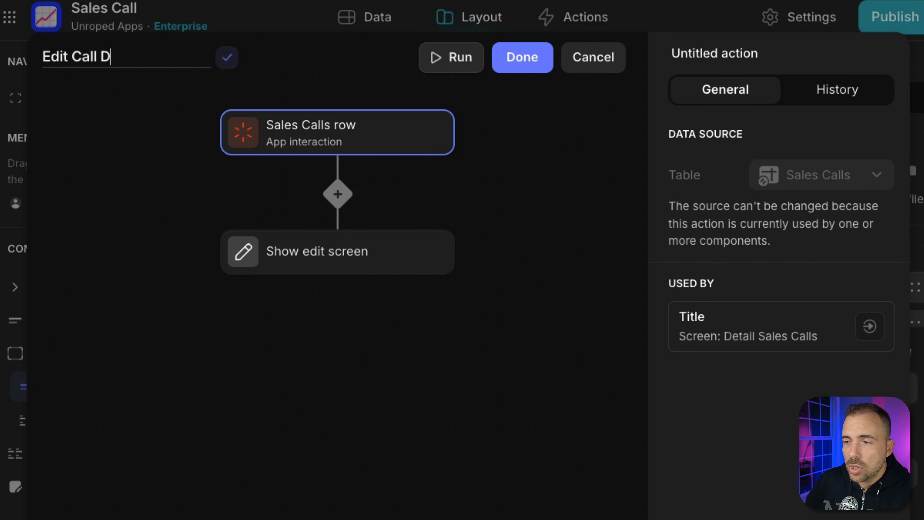
text(etails)
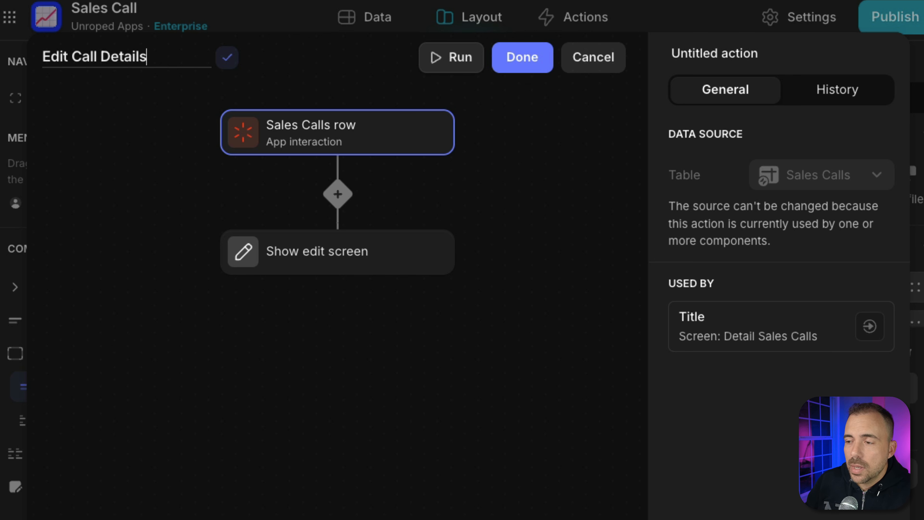
- Add a Set column values action after Show edit screen in the Edit Call Details workflow
click(334, 265)
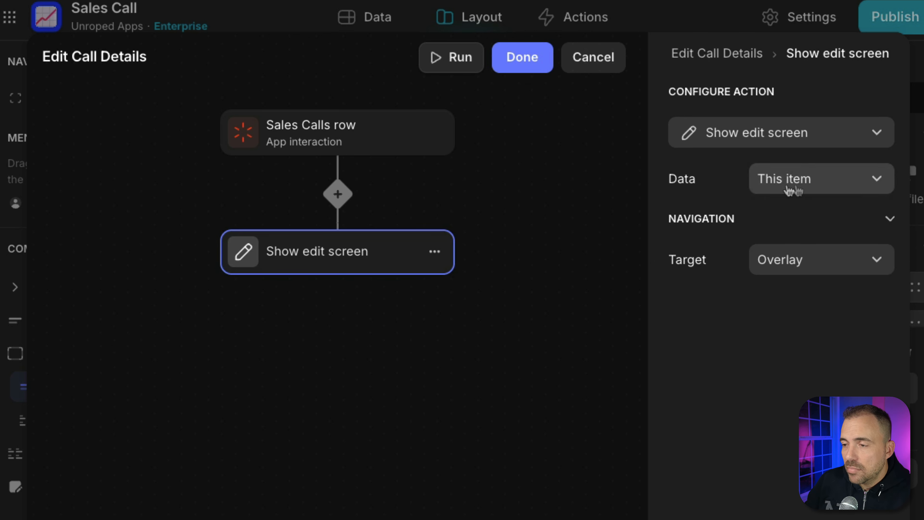
click(337, 282)
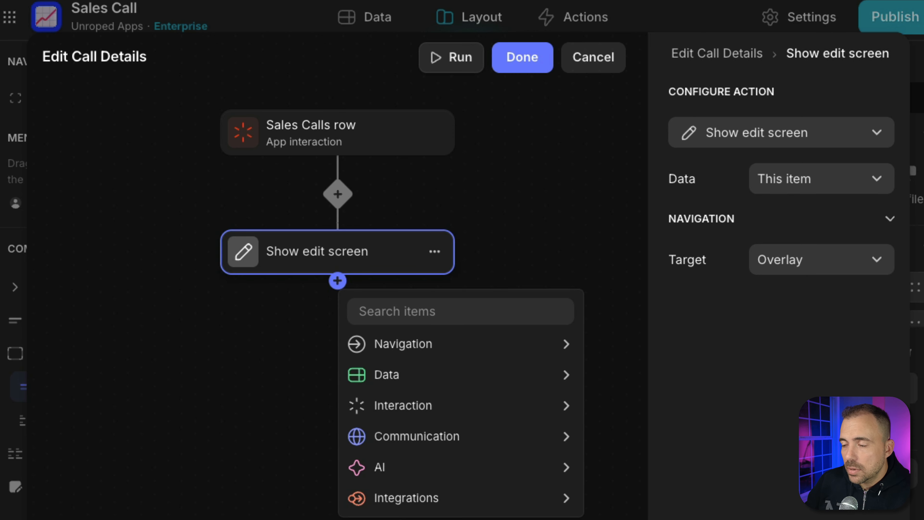
text(set)
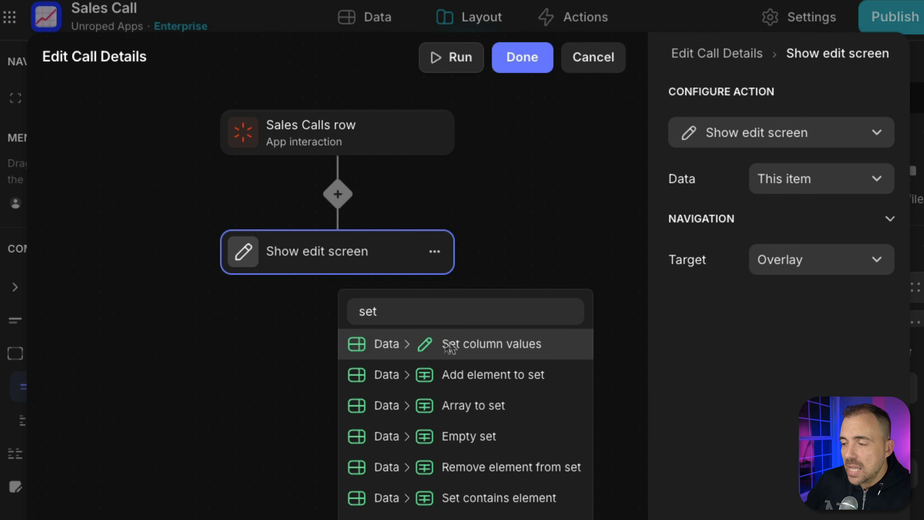
click(473, 343)
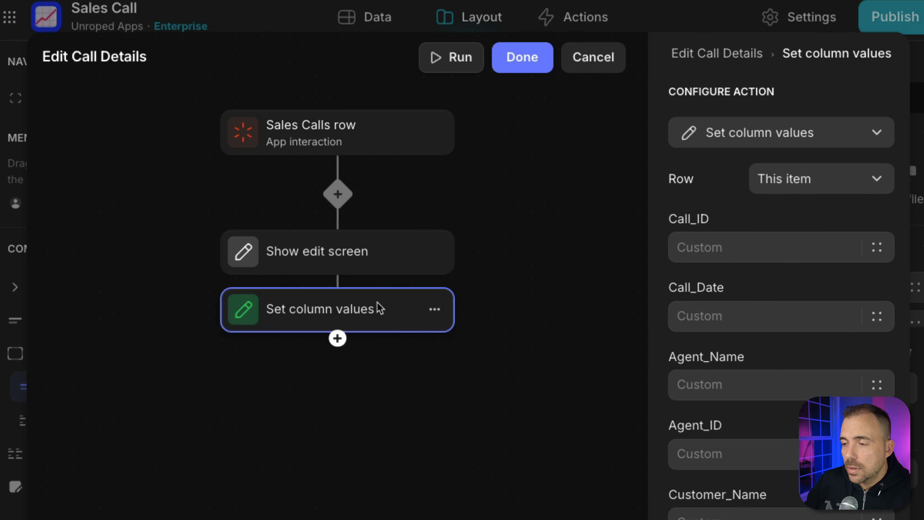
- Move Set column values ahead of Show edit screen and point its row at the User profile row
drag(378, 303, 377, 234)
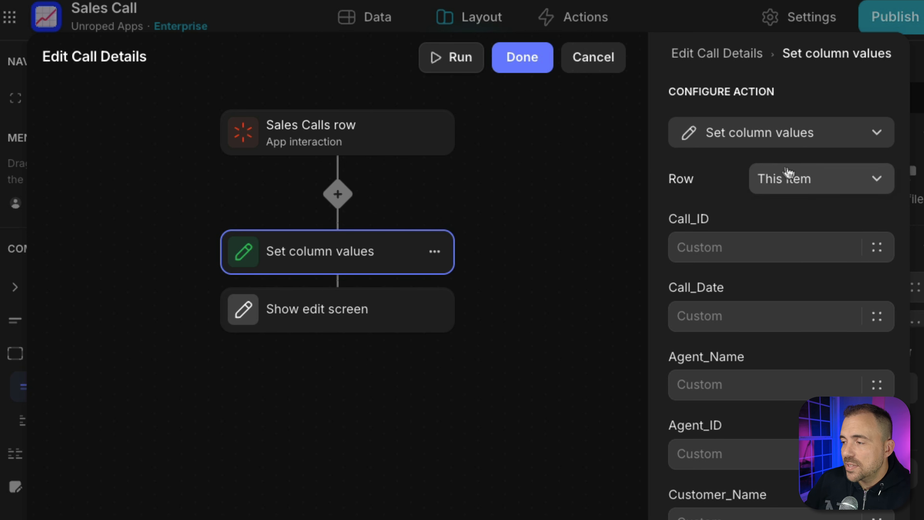
click(817, 182)
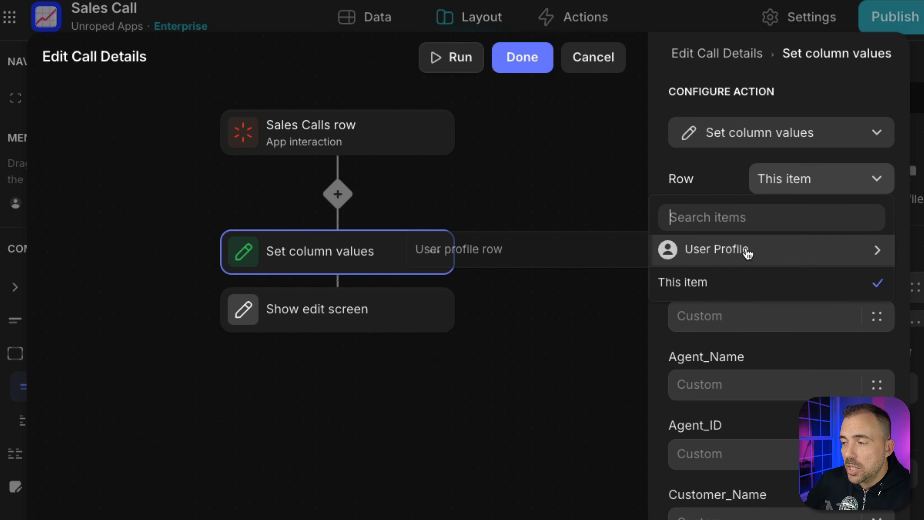
click(558, 252)
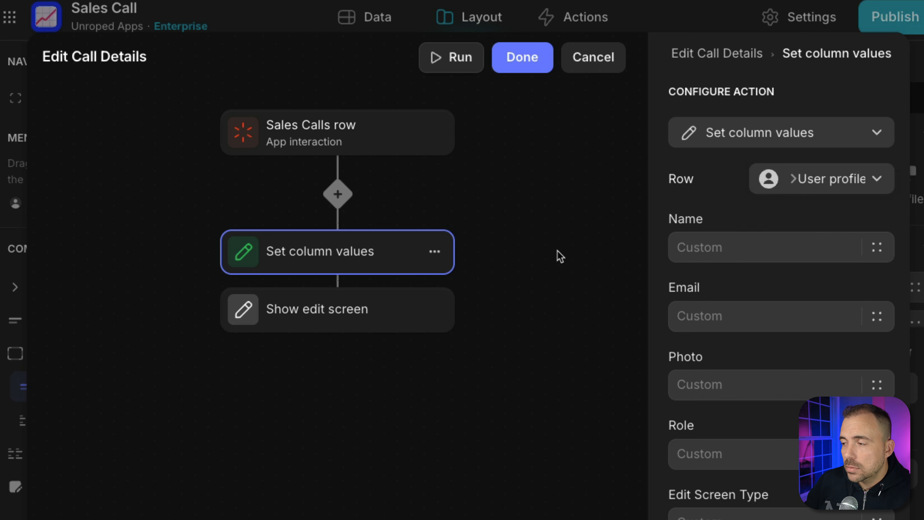
- Set the user profile's Edit Screen Type column to "Edit Call Details" and save the workflow
click(727, 517)
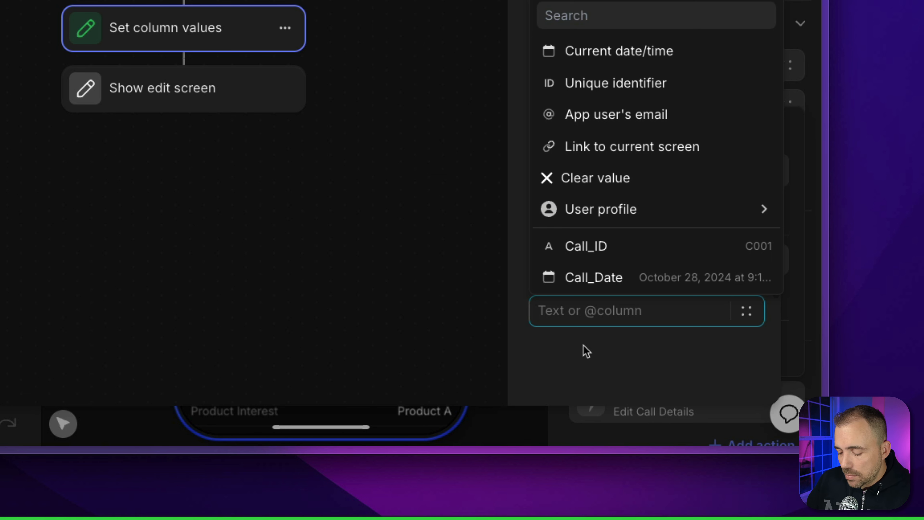
text(Edit Call D)
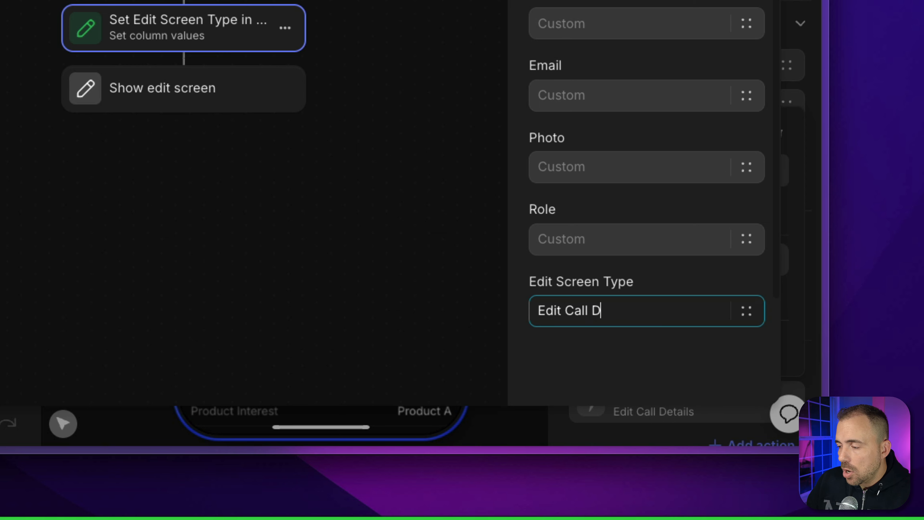
text(etails)
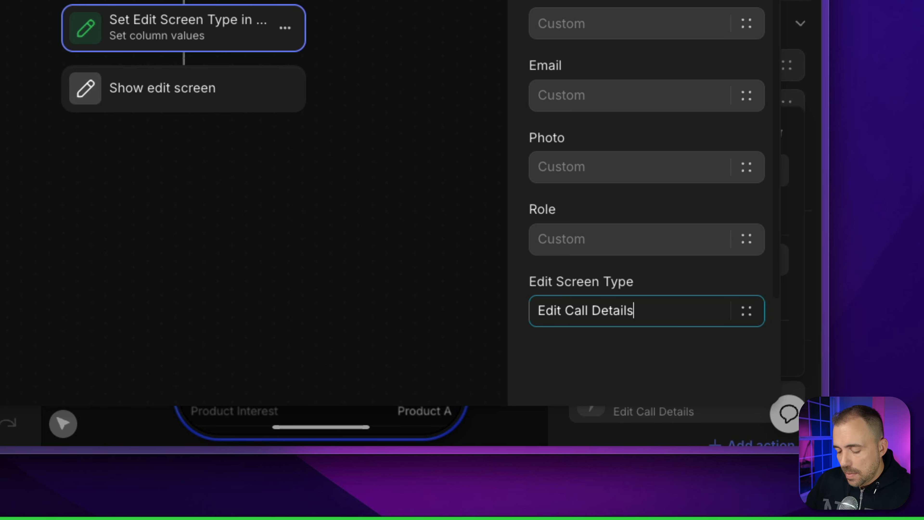
key(ctrl+a)
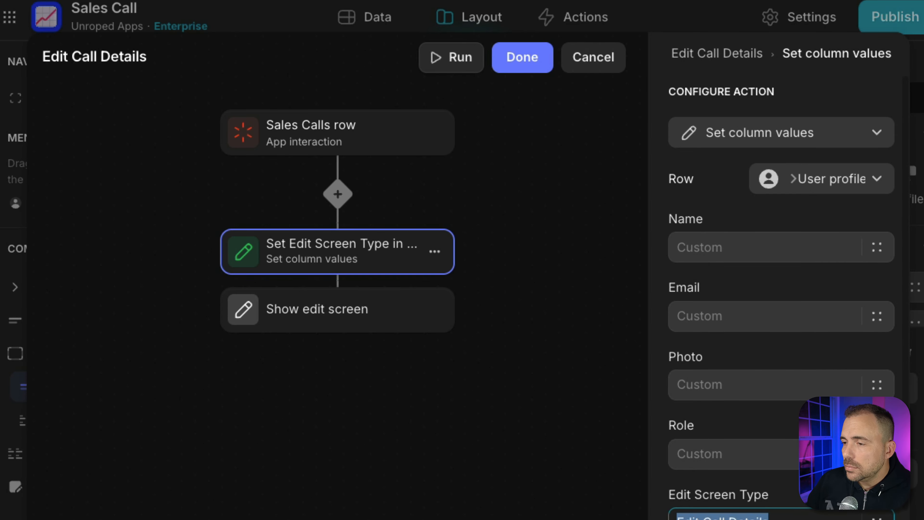
click(529, 58)
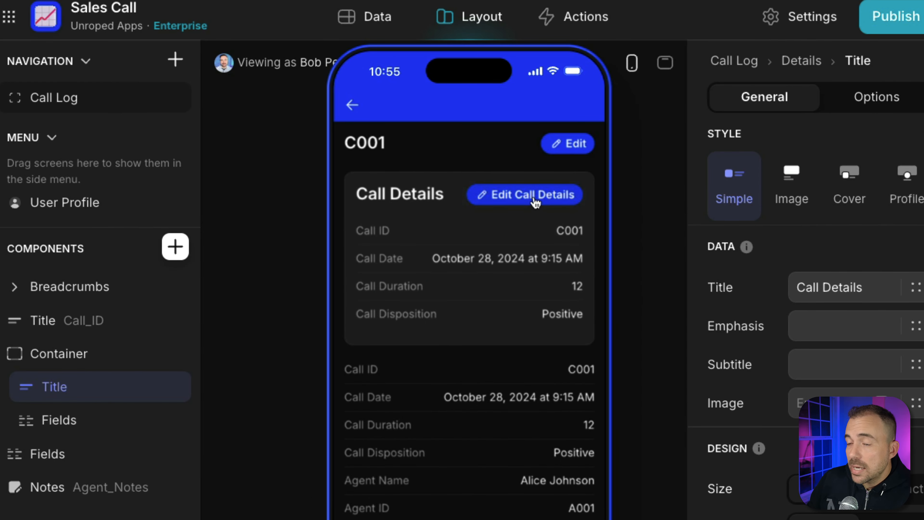
- Run Edit Call Details from the call's preview and check the Edit Screen Type value in the Users table
click(535, 200)
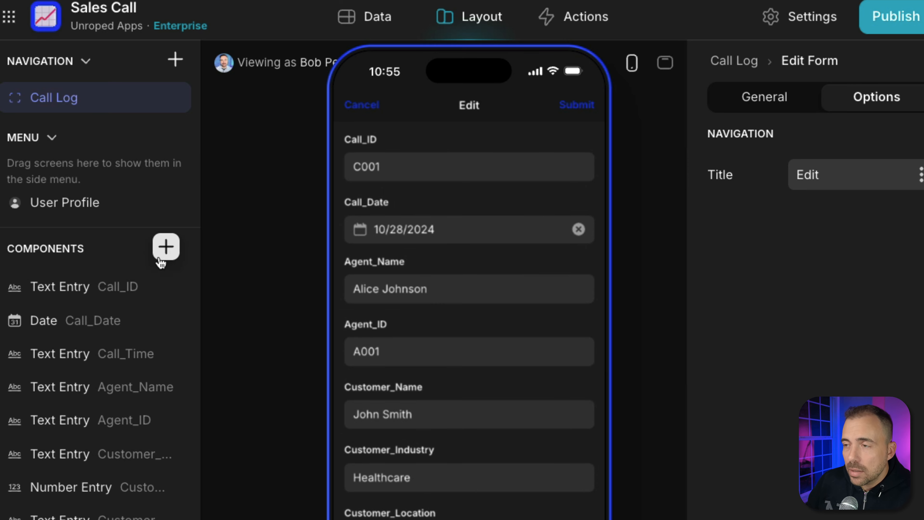
click(377, 18)
click(80, 106)
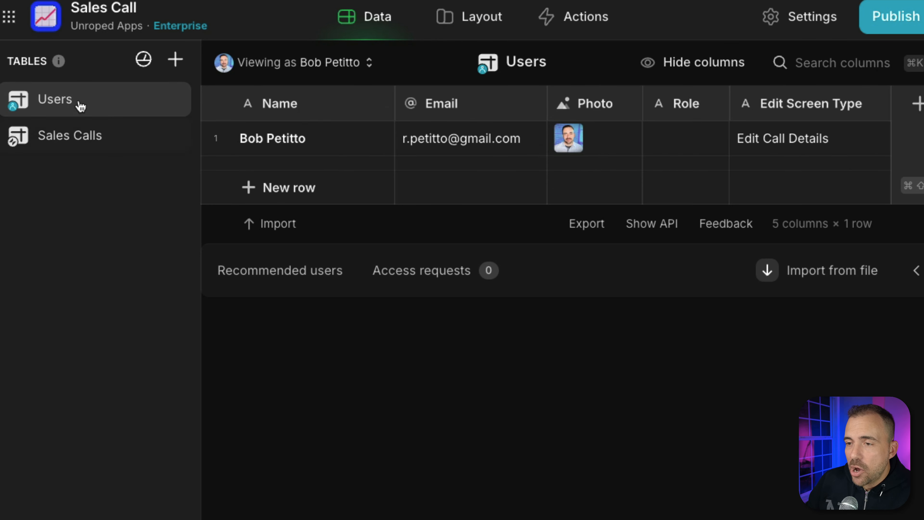
click(787, 147)
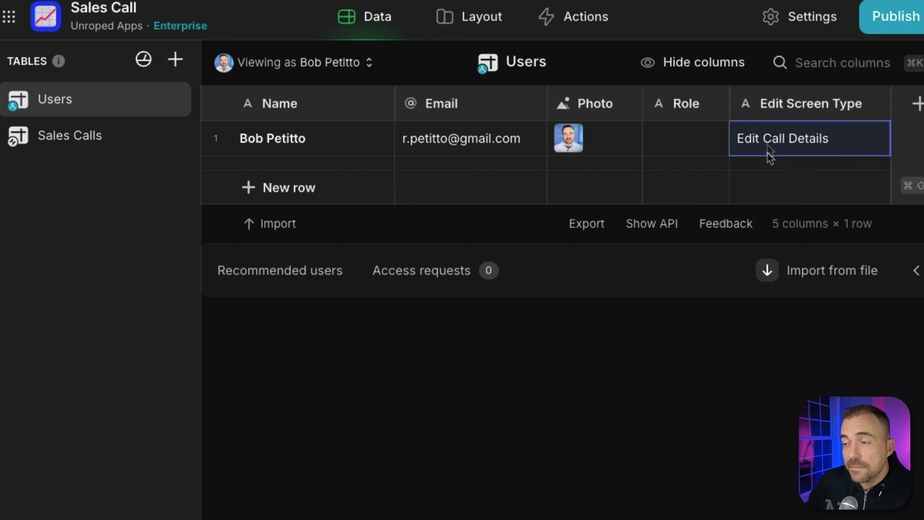
click(216, 139)
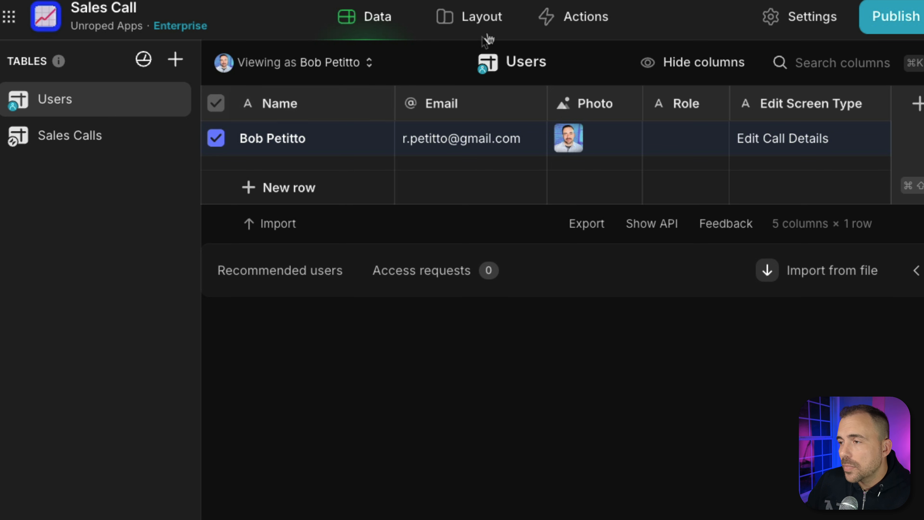
click(783, 139)
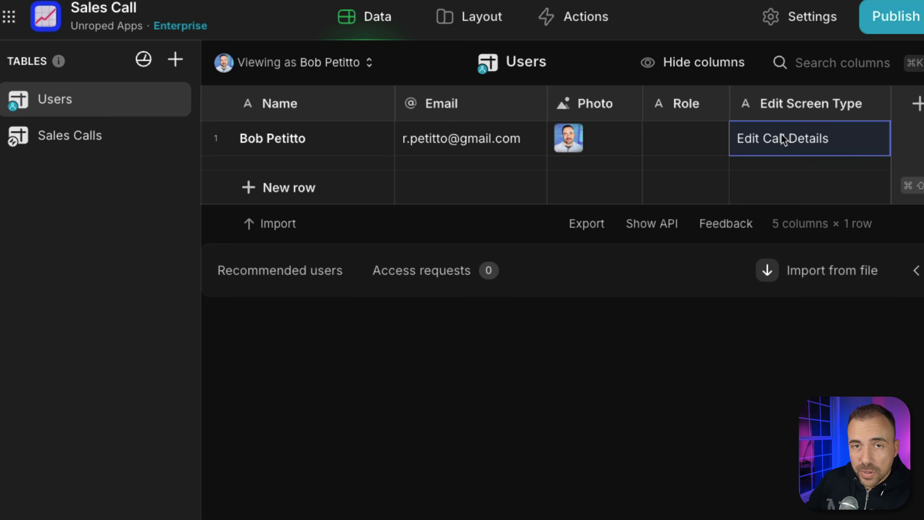
- Bind the edit form's Call_Time text entry to the Call_Disposition column and place the Call_Duration_Minutes entry directly below it
click(489, 20)
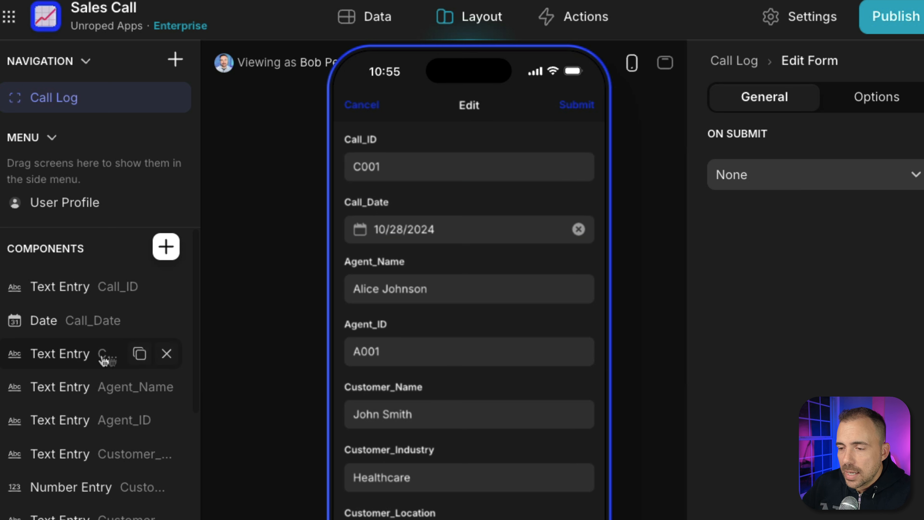
click(125, 354)
click(868, 173)
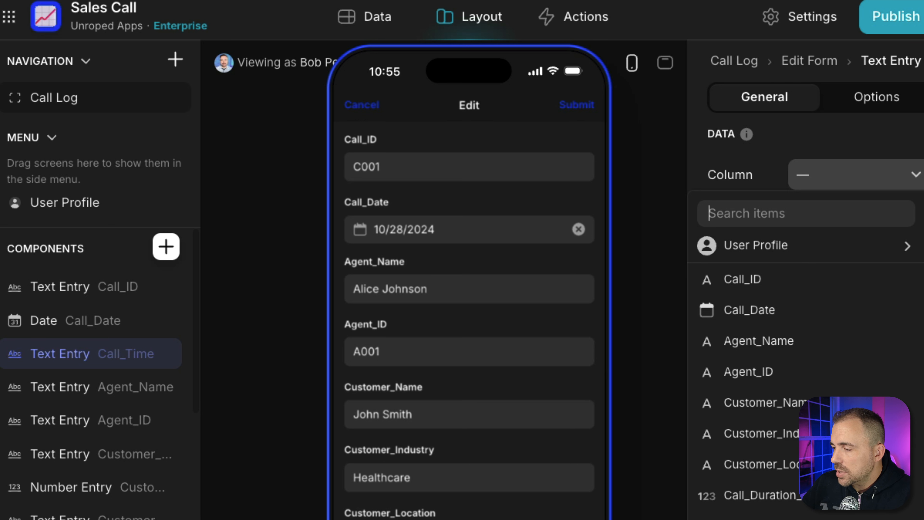
click(768, 519)
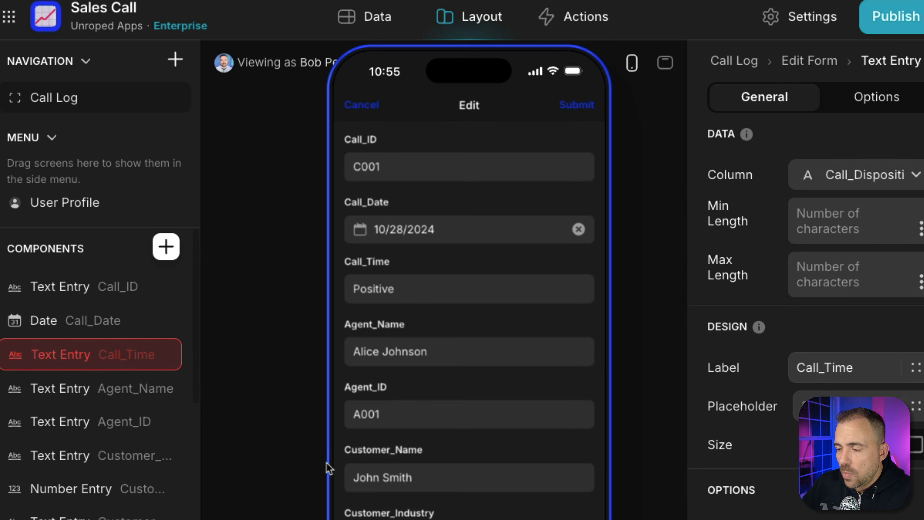
scroll(487, 487, down, 5)
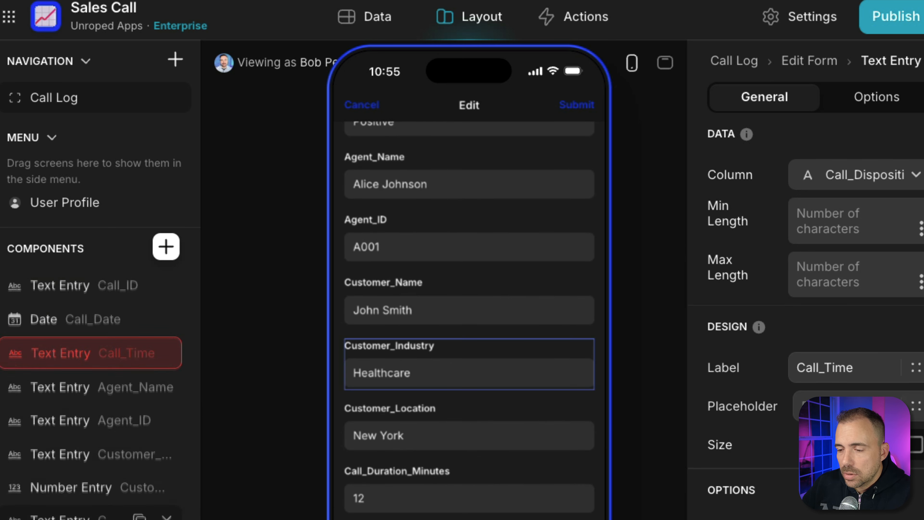
drag(78, 519, 78, 384)
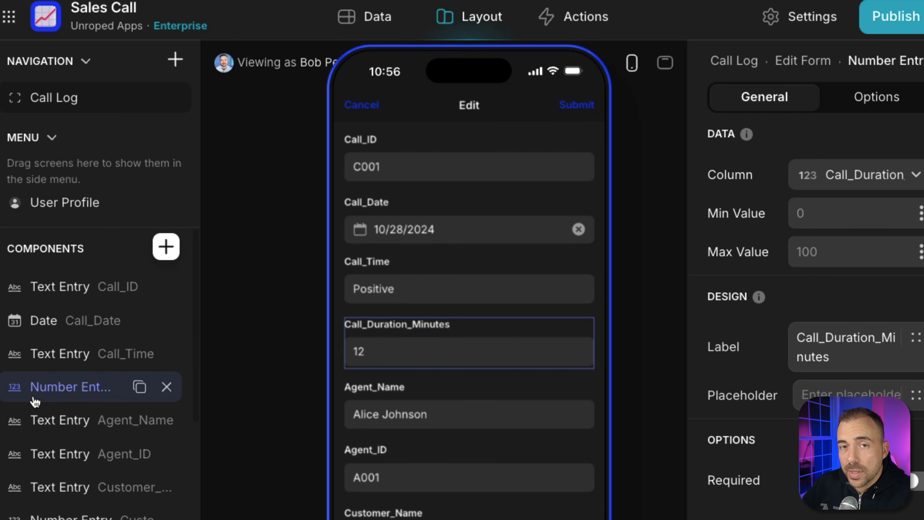
- Add a Container component above all the entries of the edit form
click(167, 250)
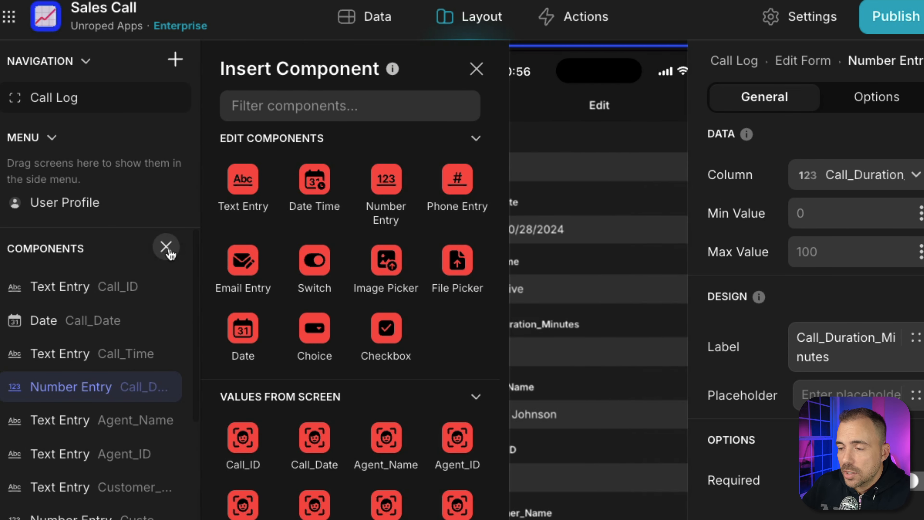
text(con)
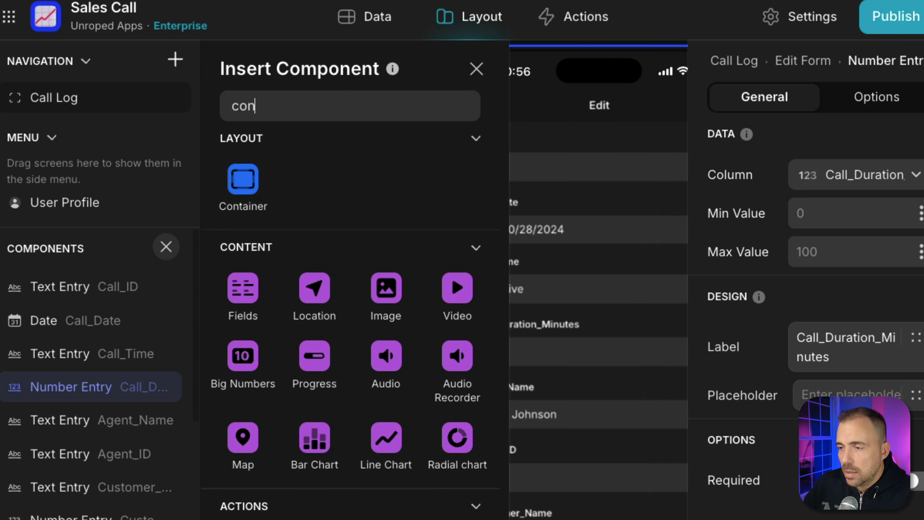
drag(243, 186, 72, 287)
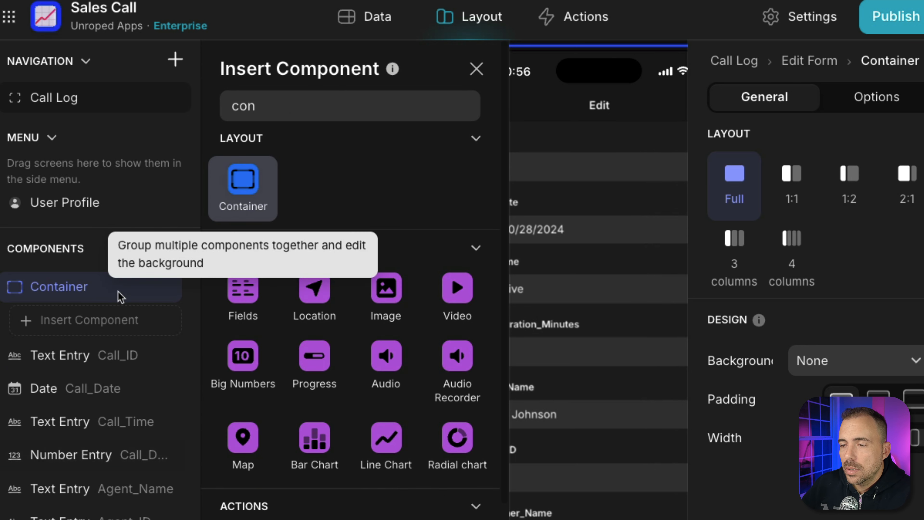
- Move the Call_ID, Call_Date, Call_Time and Call_Duration_Minutes entries into the container
drag(32, 359, 76, 323)
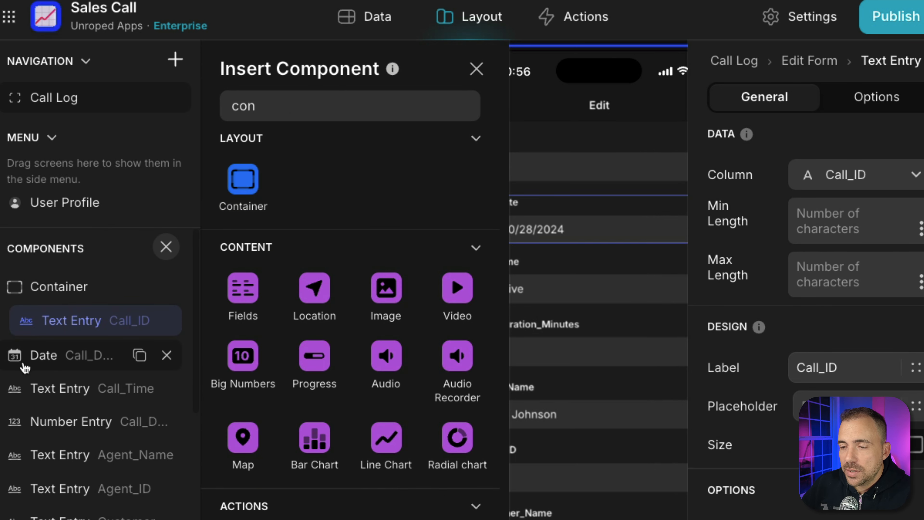
drag(20, 360, 62, 346)
mouse_move(17, 386)
mouse_down()
mouse_move(25, 355)
mouse_move(18, 379)
mouse_up()
drag(16, 420, 68, 406)
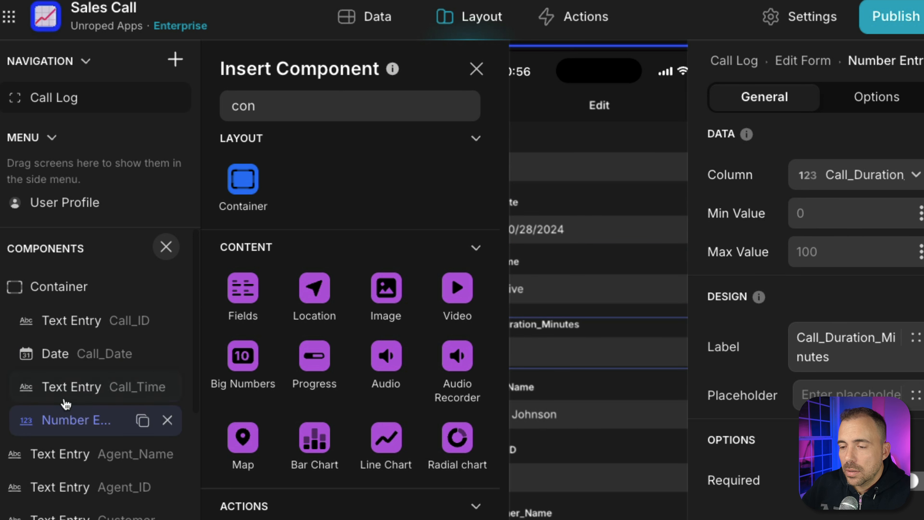
- Rename the container "Edit Call Details"
click(68, 291)
click(67, 288)
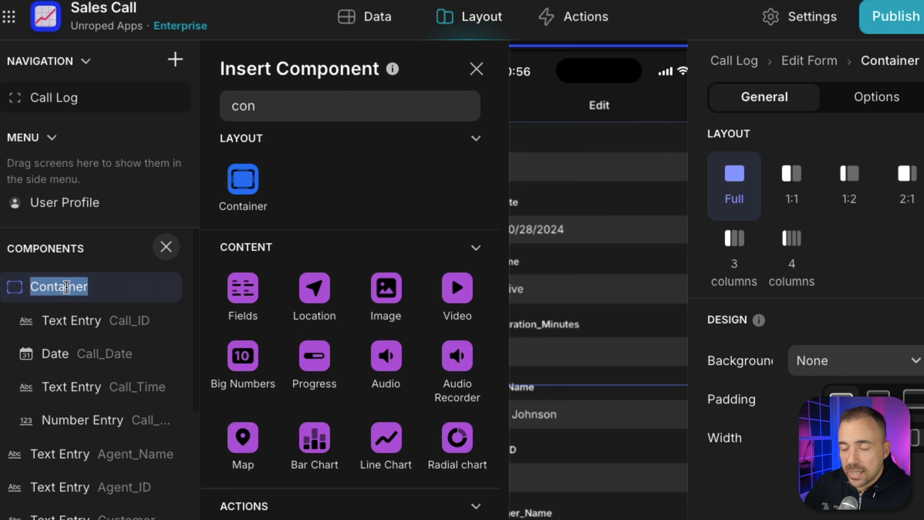
text(Edit Call Details)
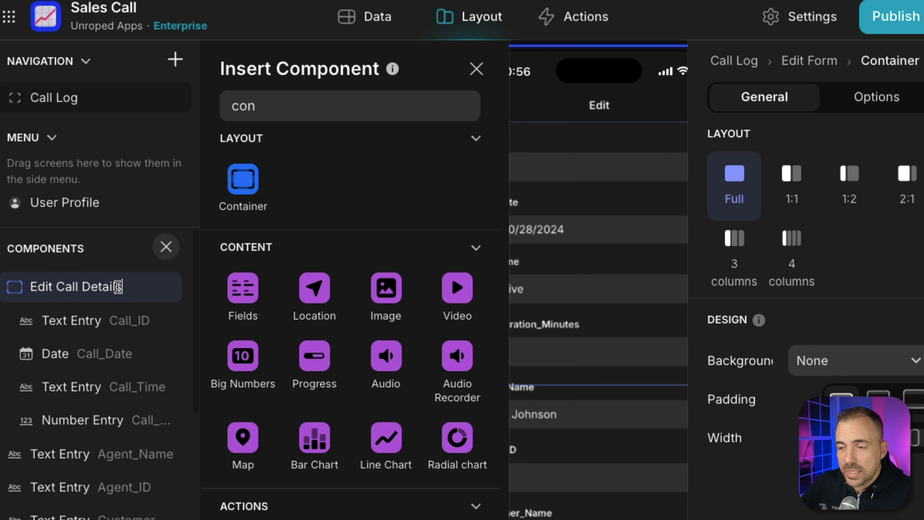
key(Return)
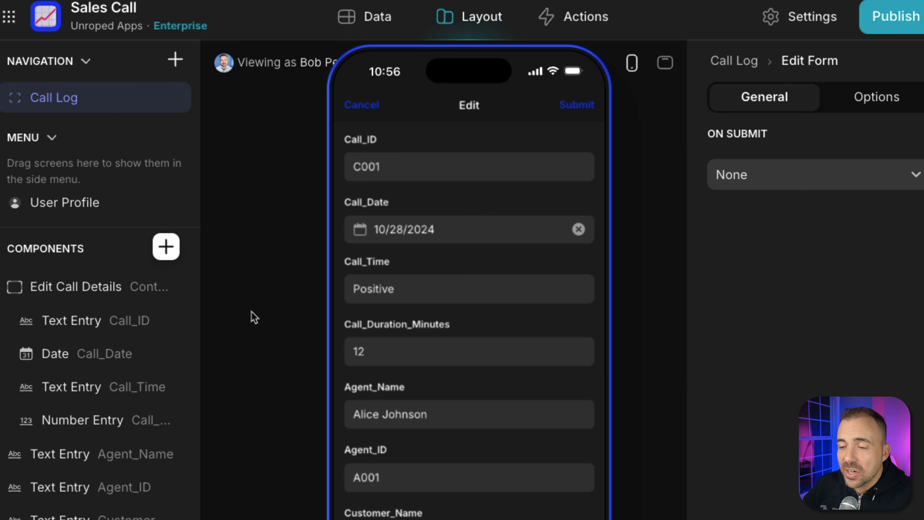
- Make the Edit Call Details container visible only when the user profile's Edit Screen Type is "Edit Call Details"
click(58, 296)
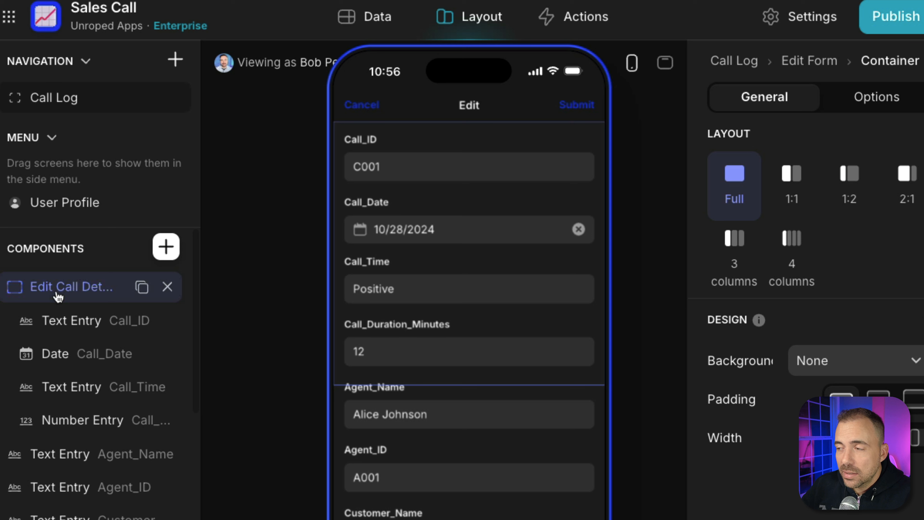
click(879, 103)
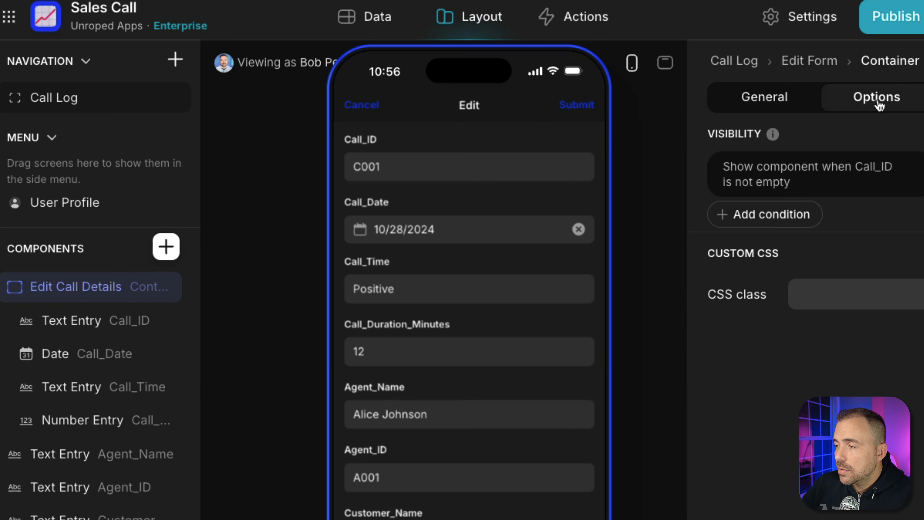
click(797, 164)
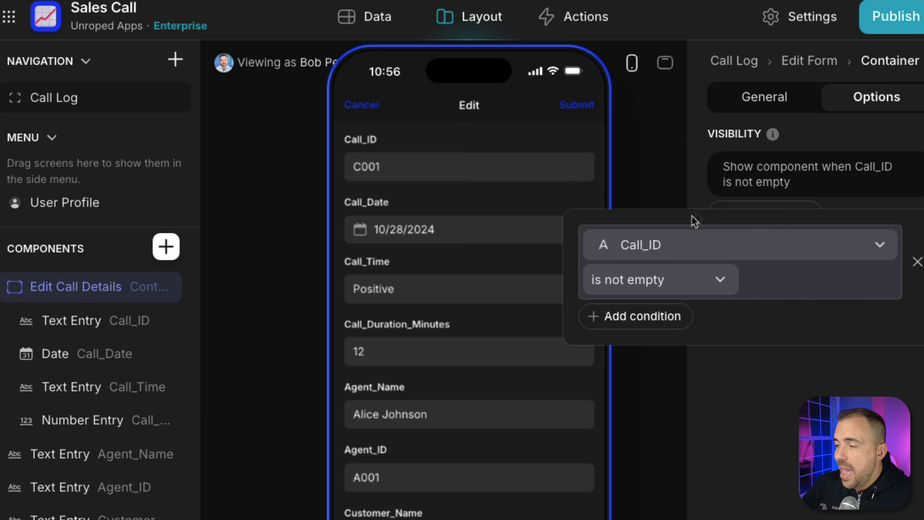
click(669, 249)
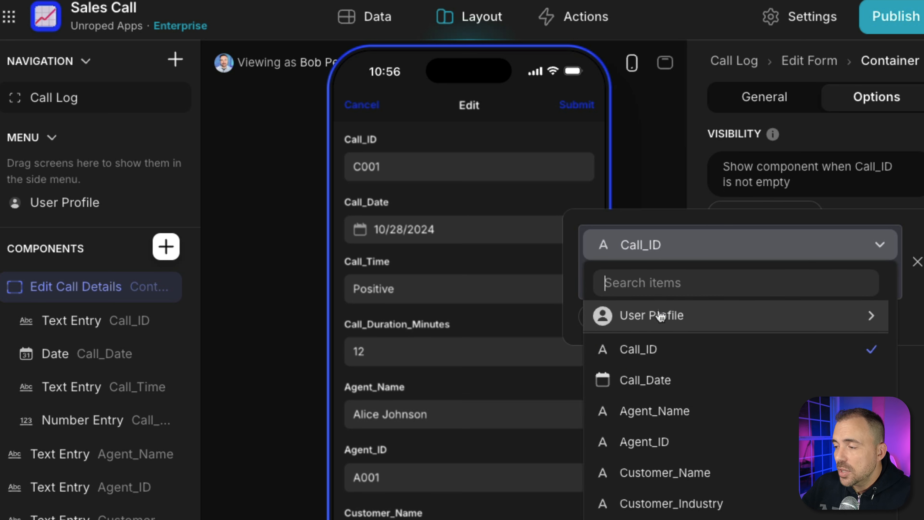
mouse_move(660, 323)
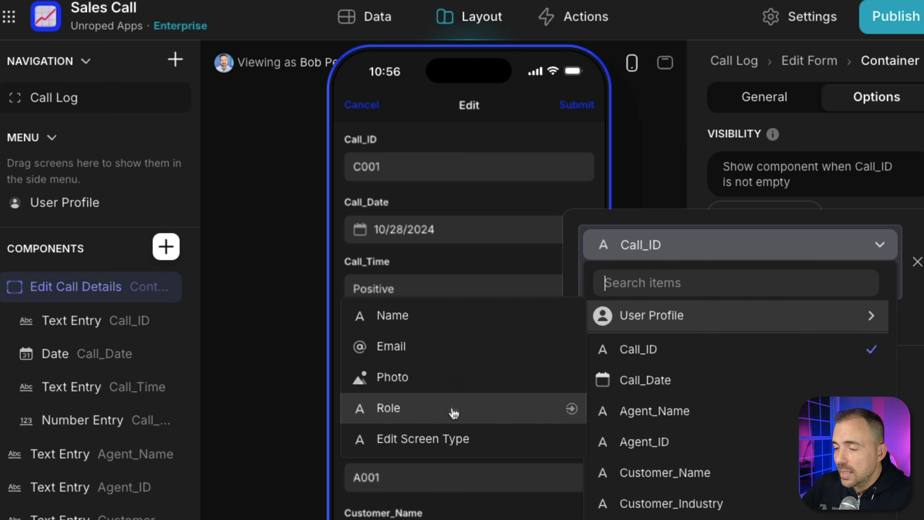
click(451, 430)
click(601, 278)
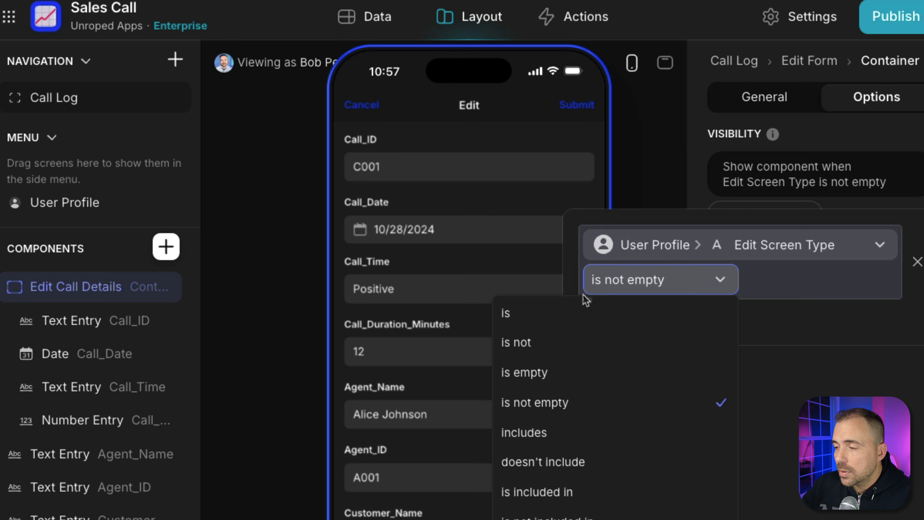
click(564, 325)
click(780, 286)
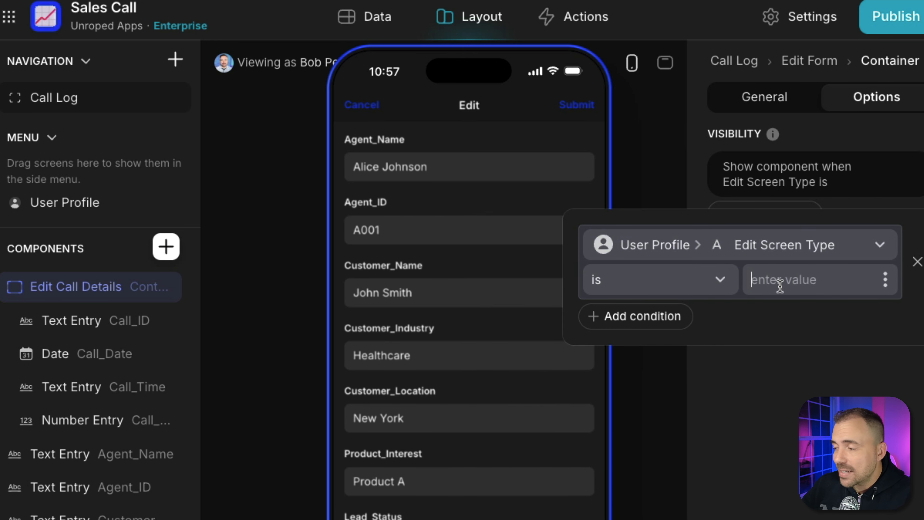
text(Edit Call Details)
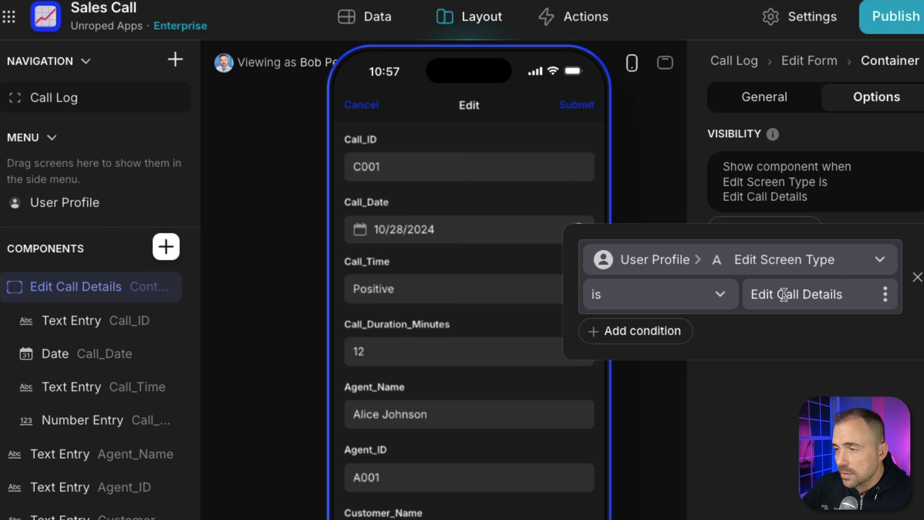
click(779, 466)
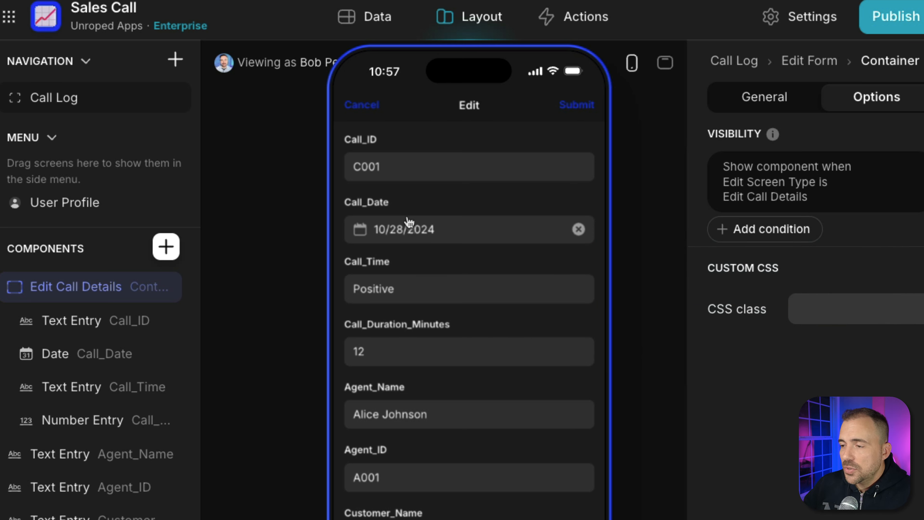